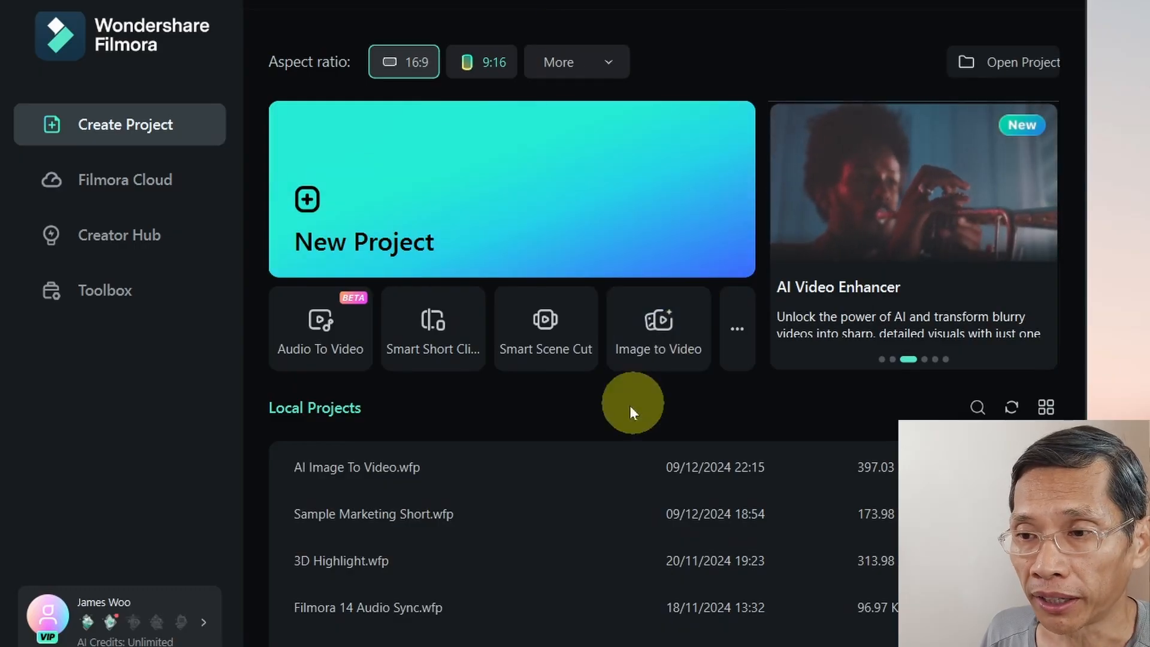
# Open Smart Short Clips and add the video Filmora 14 Beta Tutorial Worth It.mp4 from the file explorer.
pyautogui.click(440, 330)
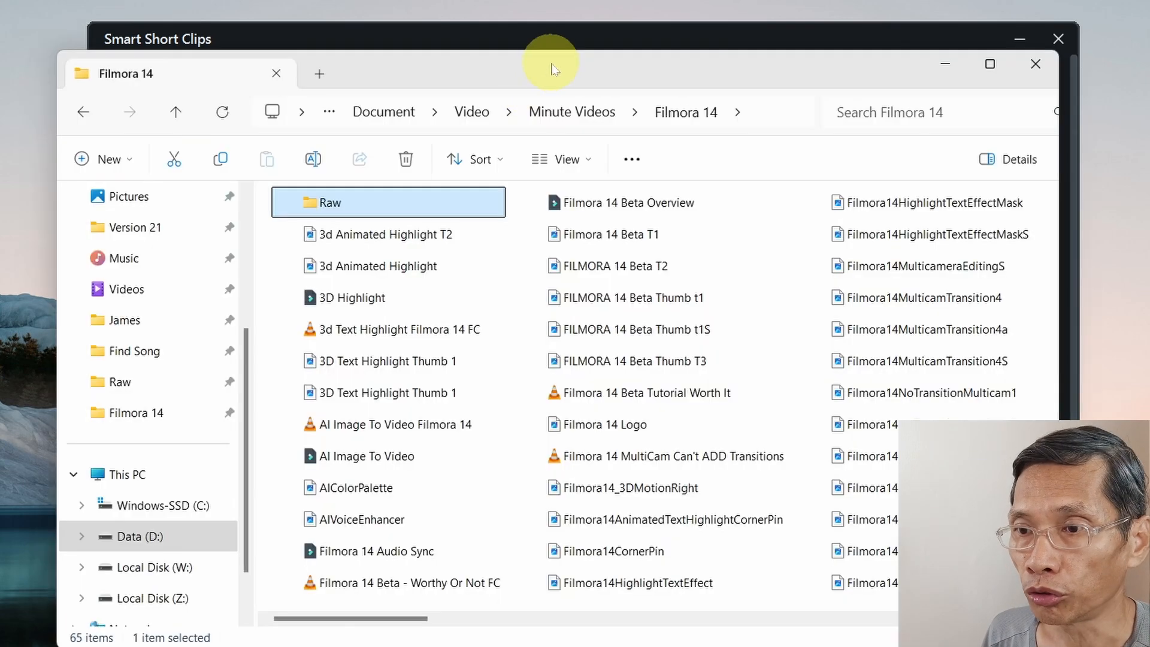
pyautogui.moveTo(552, 70); pyautogui.dragTo(921, 117)
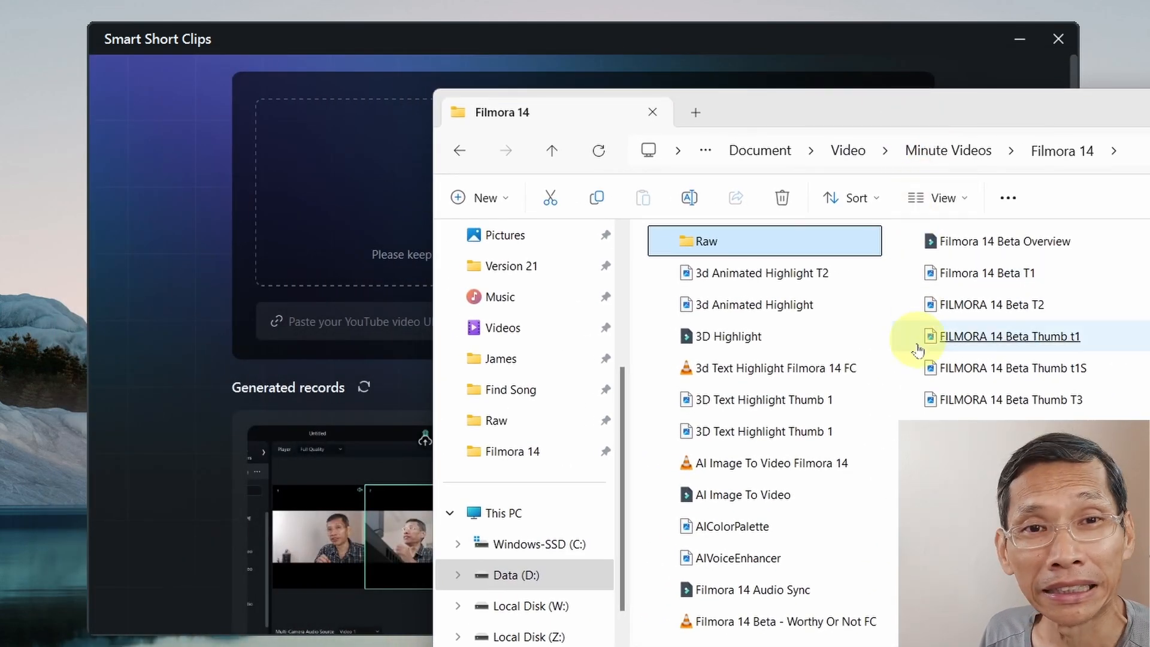
pyautogui.moveTo(937, 430); pyautogui.dragTo(346, 178)
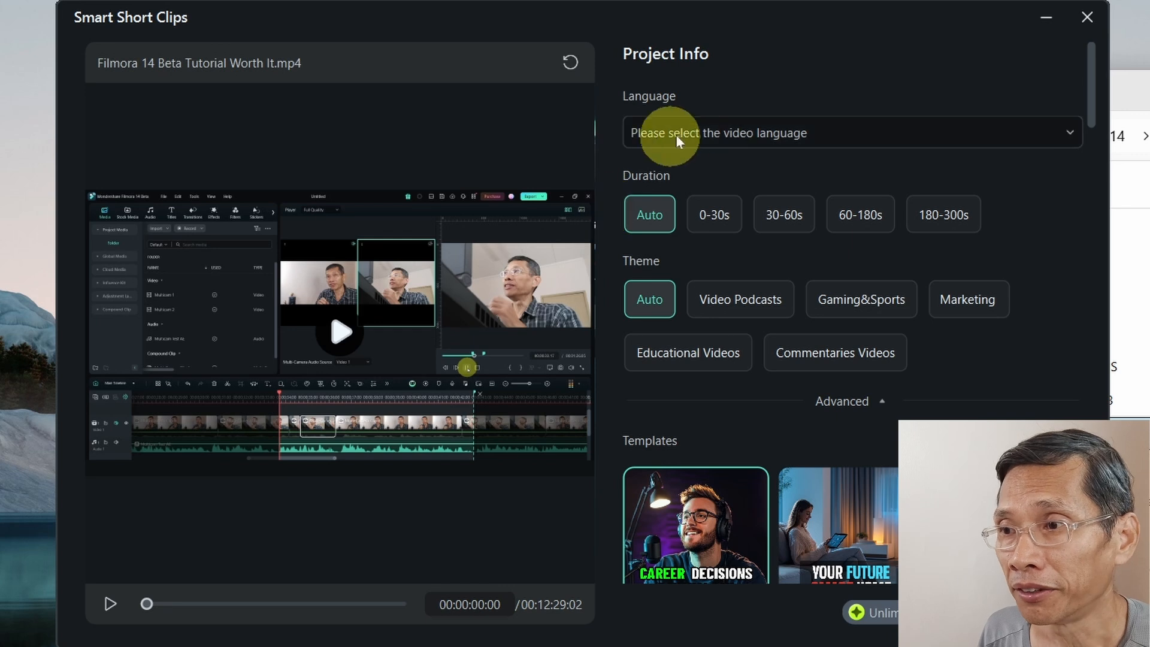
# Set the video language to English (US) and the clip duration to 30-60s.
pyautogui.click(1066, 133)
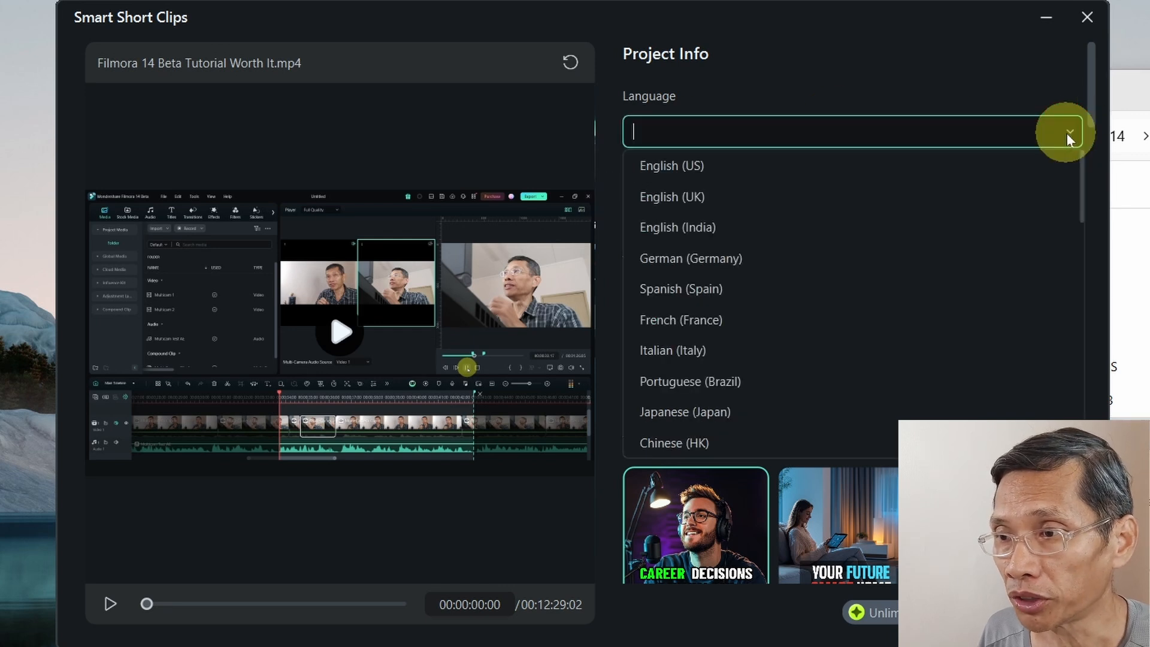
pyautogui.click(688, 157)
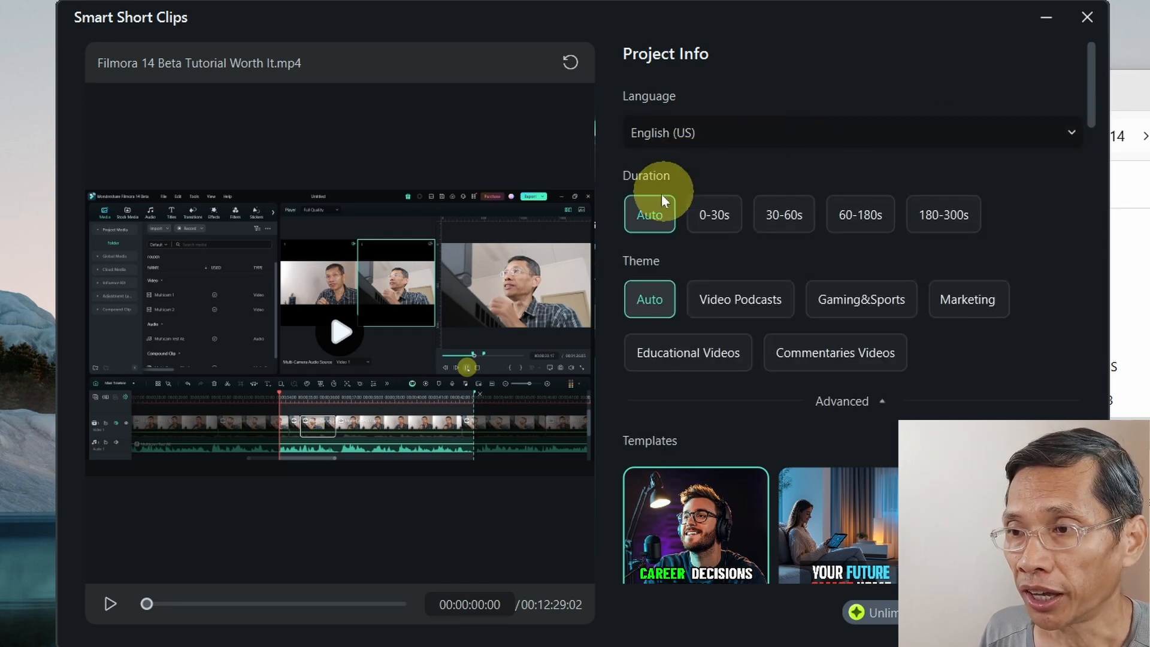
pyautogui.click(796, 224)
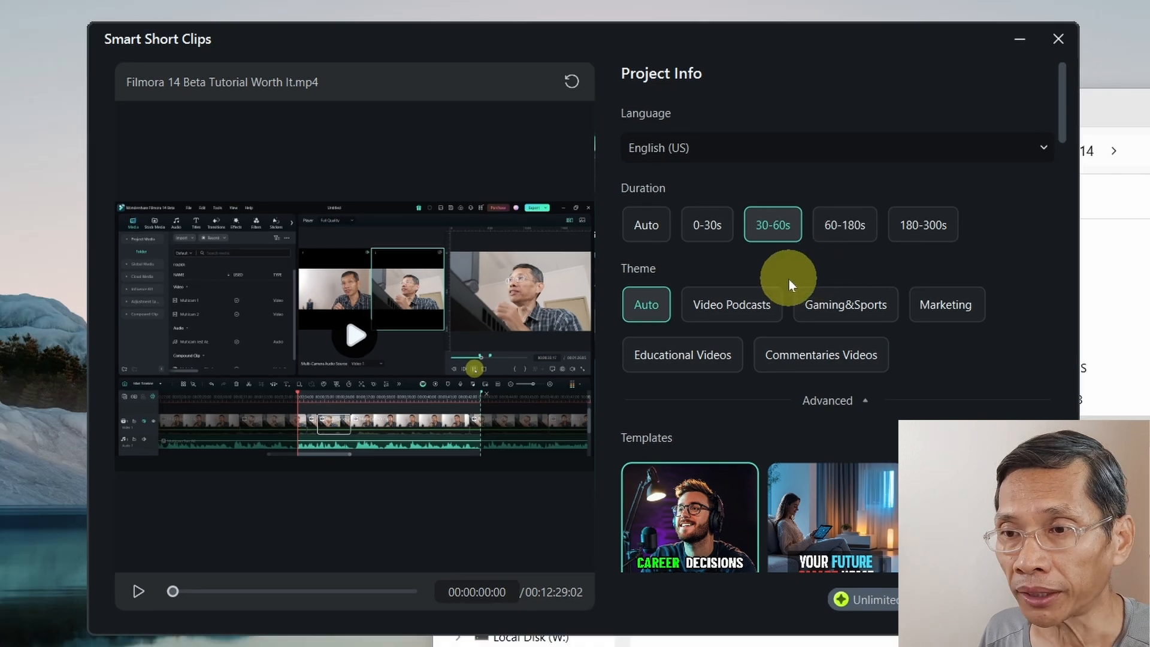
# Set the theme to Educational Videos.
pyautogui.scroll(-1, 765, 301)
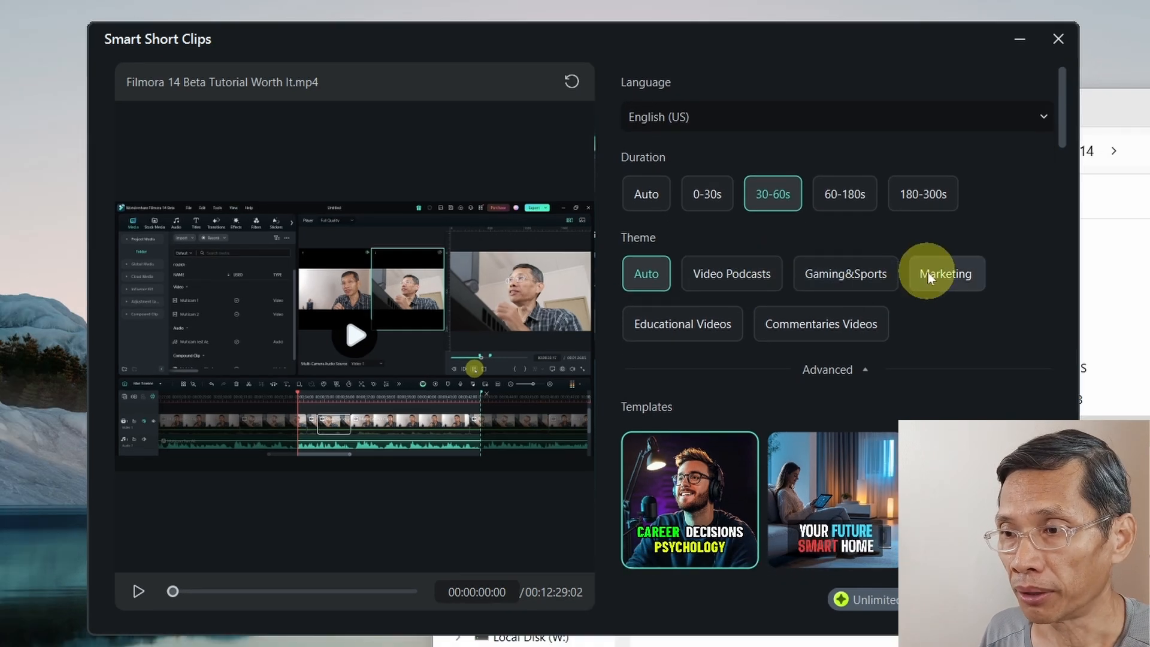
pyautogui.scroll(-1, 869, 360)
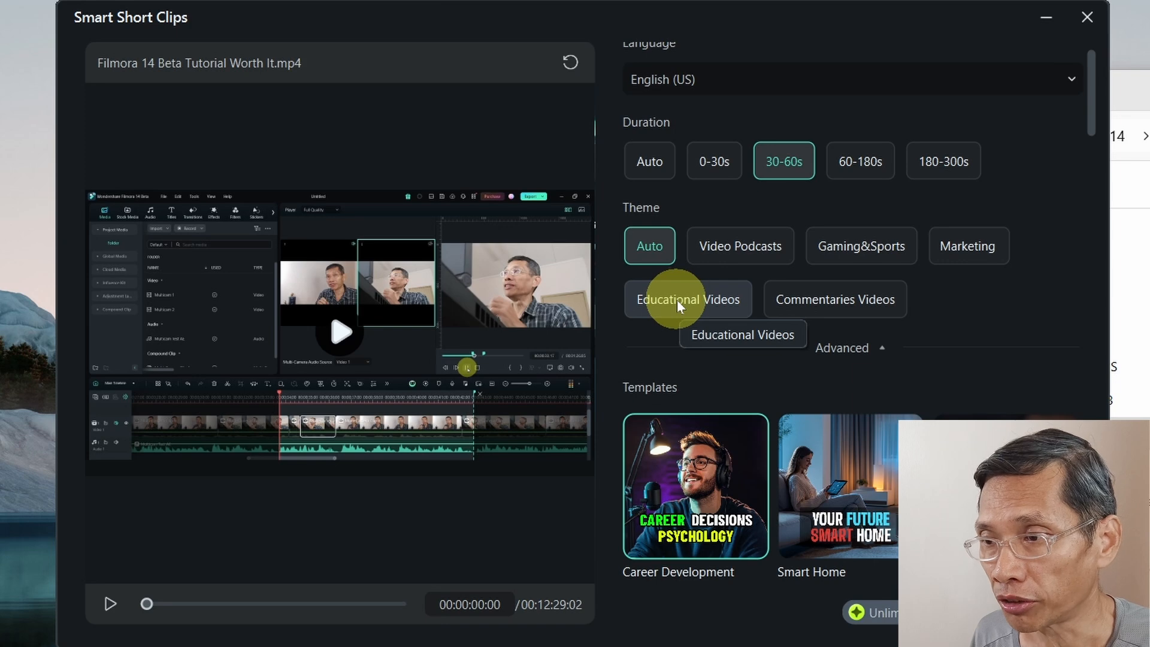
pyautogui.click(677, 303)
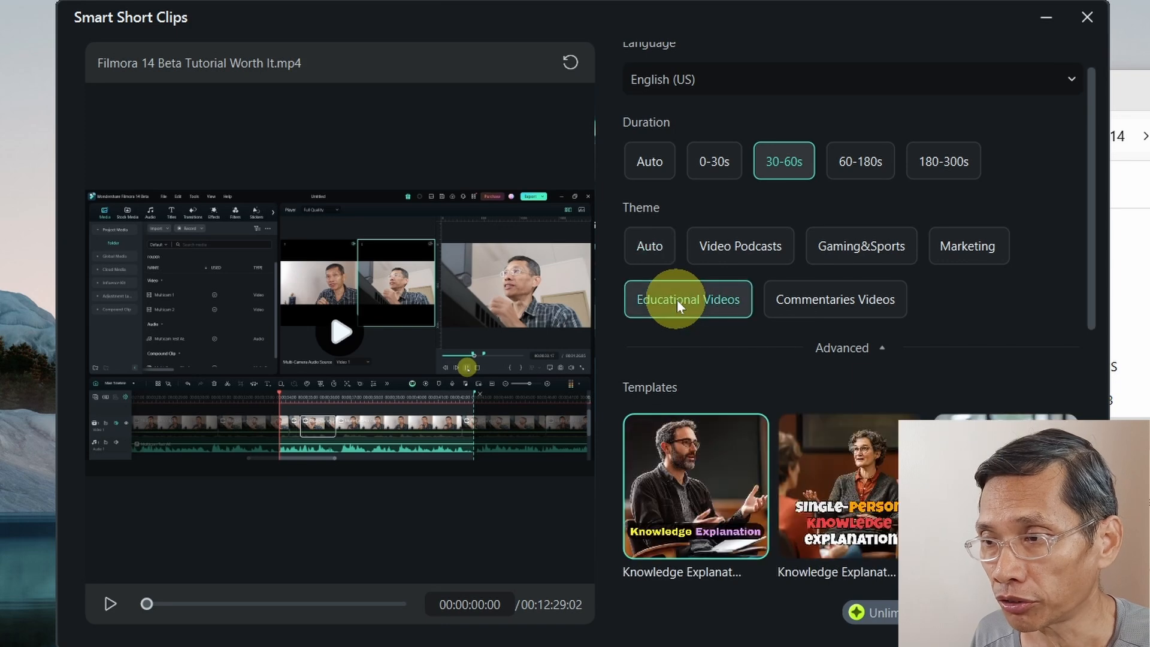
# Preview the Marketing theme and its product templates.
pyautogui.click(965, 246)
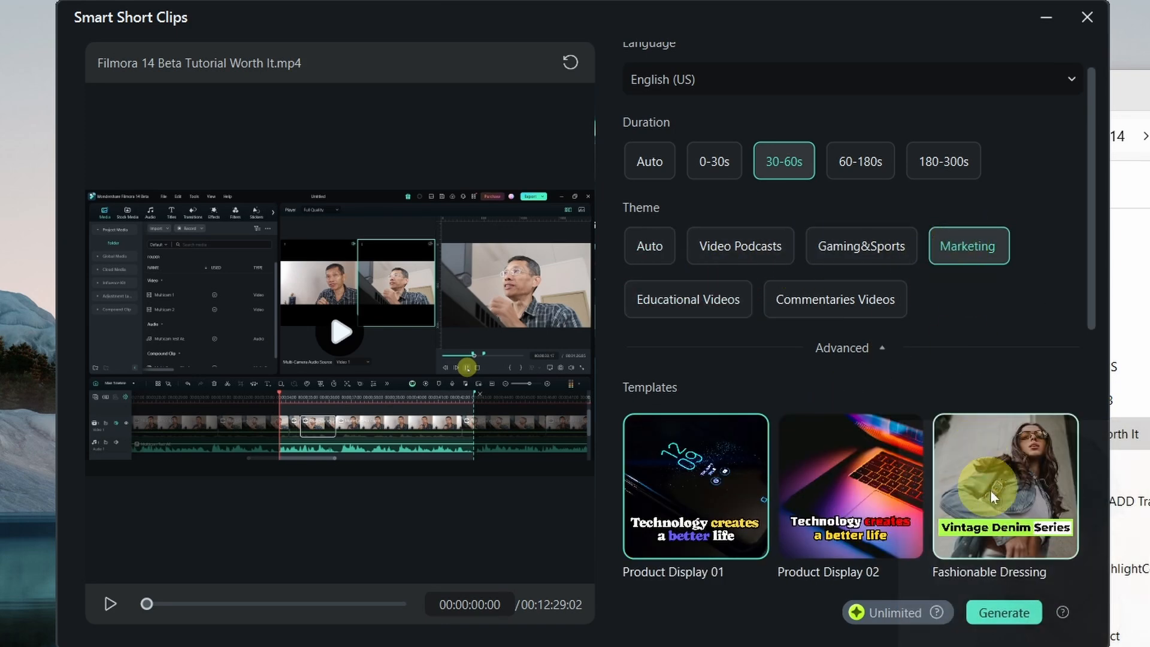
pyautogui.click(829, 458)
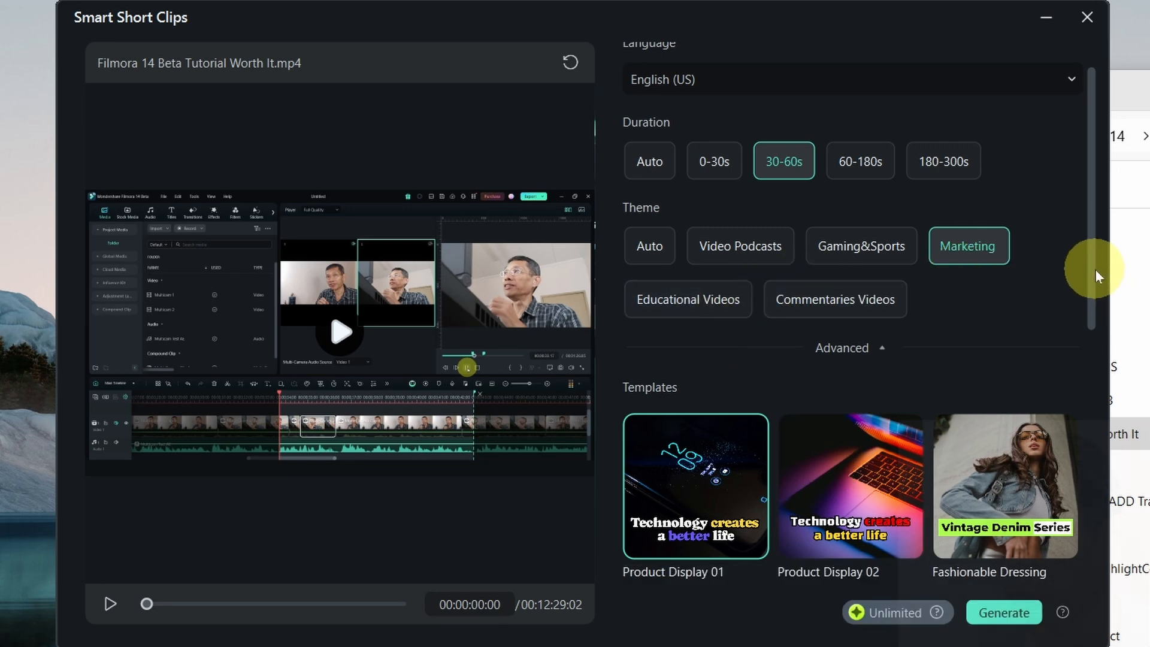
pyautogui.scroll(-2, 881, 210)
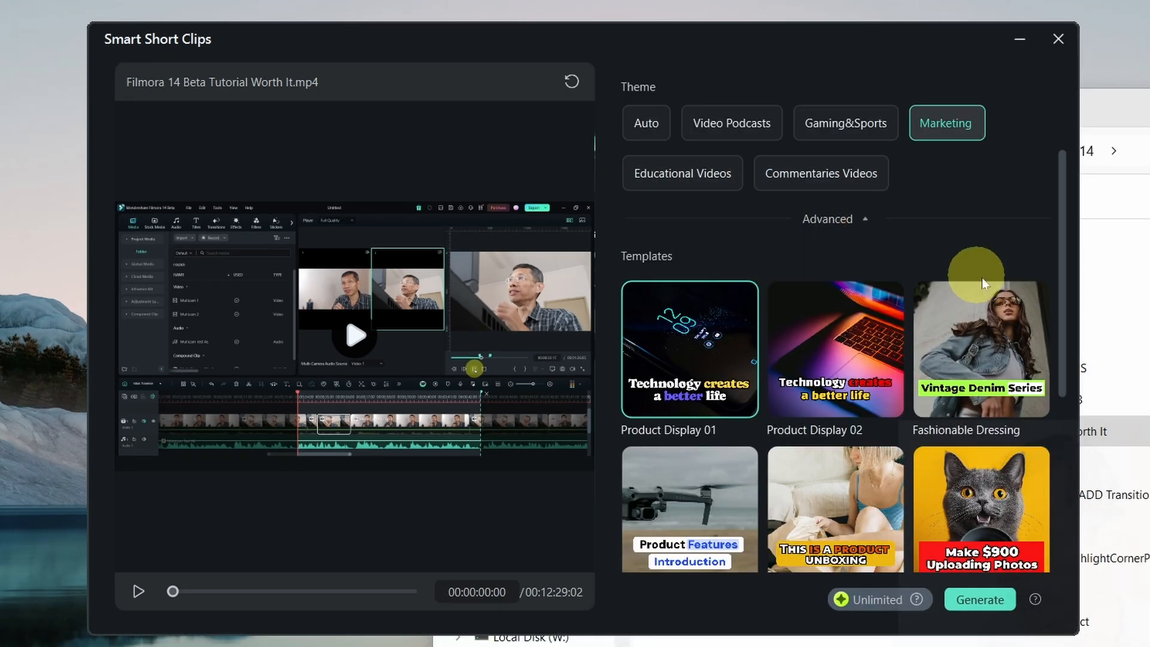
pyautogui.scroll(-1, 952, 293)
pyautogui.scroll(-3, 948, 498)
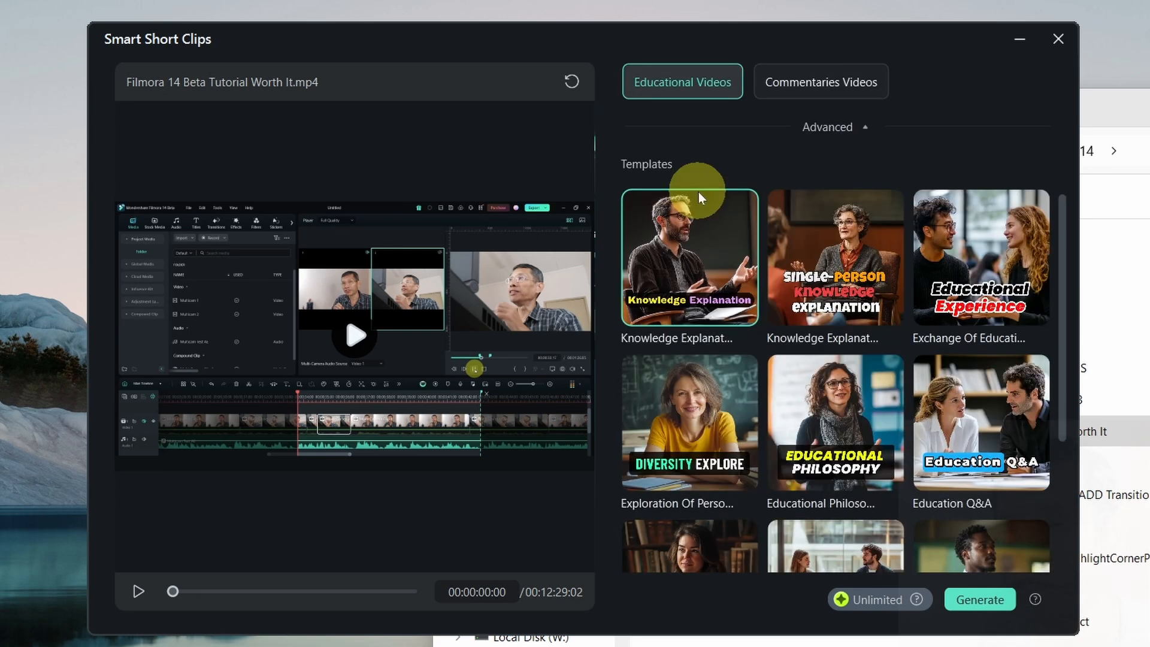
# Choose the Expert Lectures template and generate the short clips.
pyautogui.scroll(-4, 699, 192)
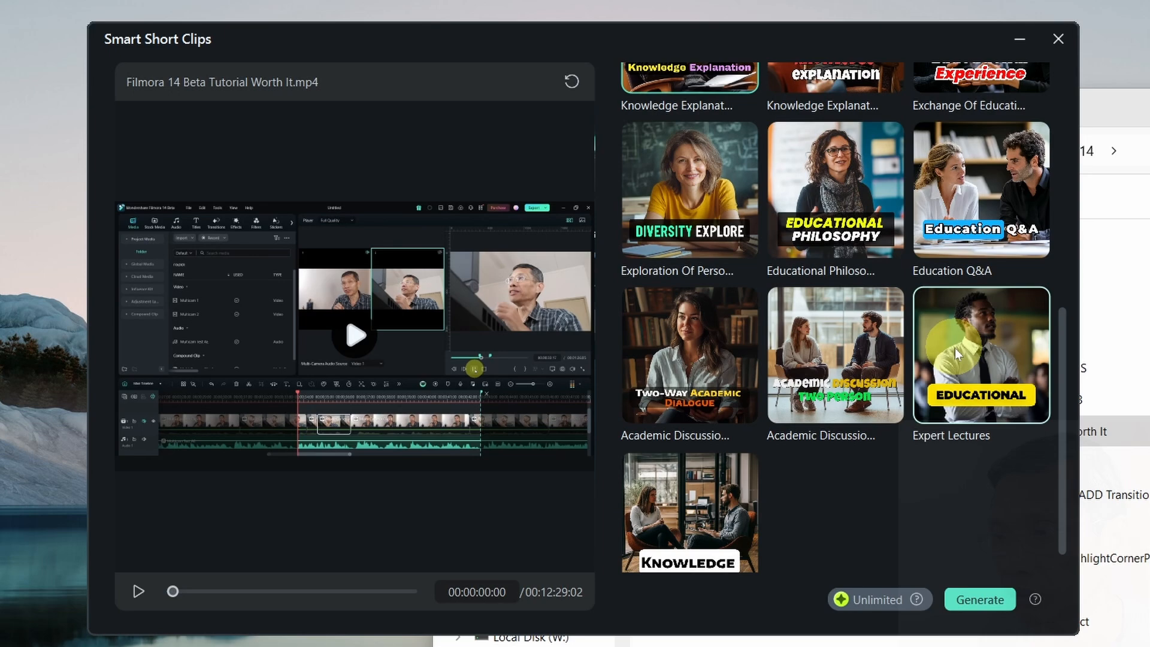
pyautogui.moveTo(1057, 484); pyautogui.dragTo(1044, 529)
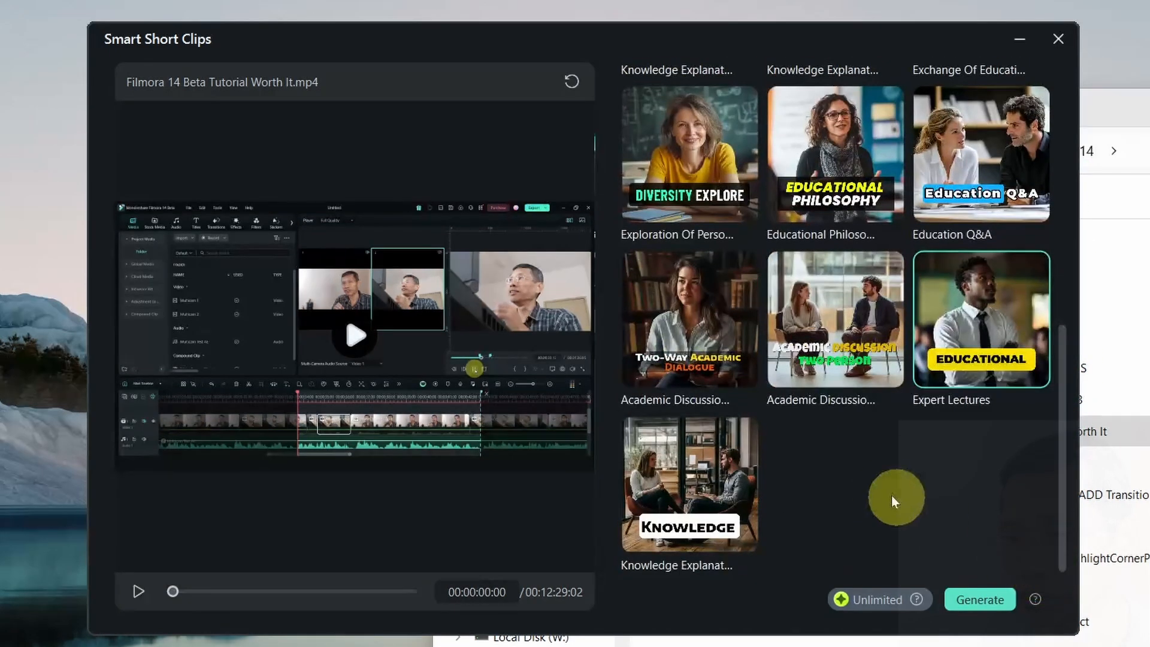
pyautogui.click(981, 593)
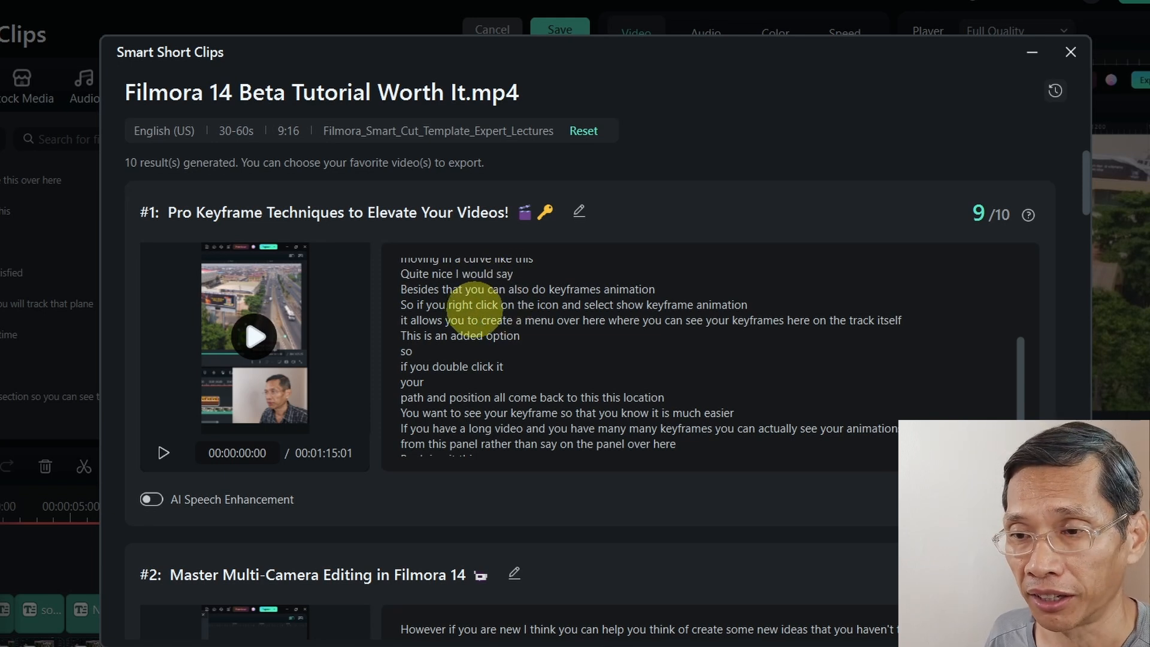
# Play and pause the preview of the first generated clip.
pyautogui.scroll(-1, 475, 307)
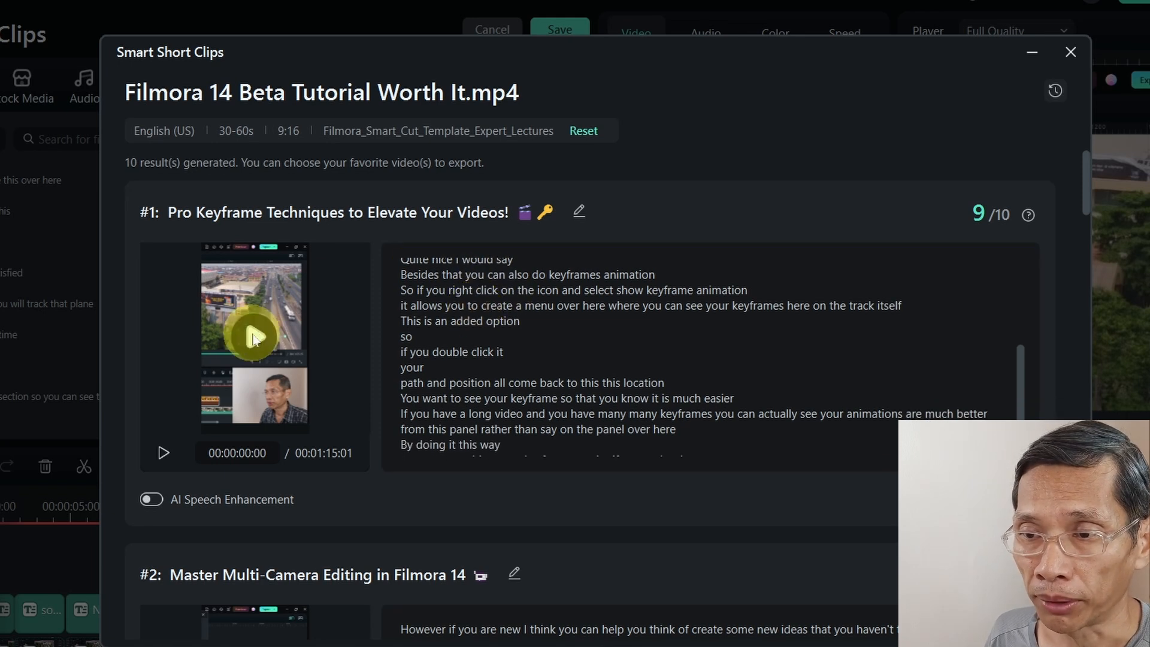
pyautogui.click(162, 455)
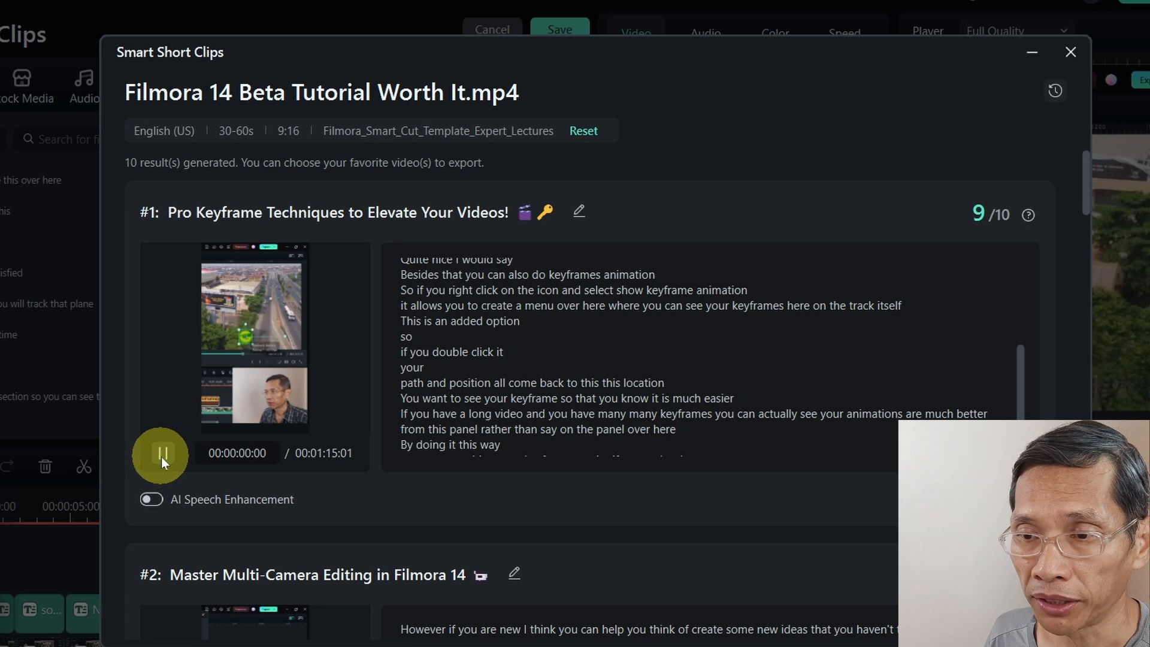
pyautogui.click(161, 456)
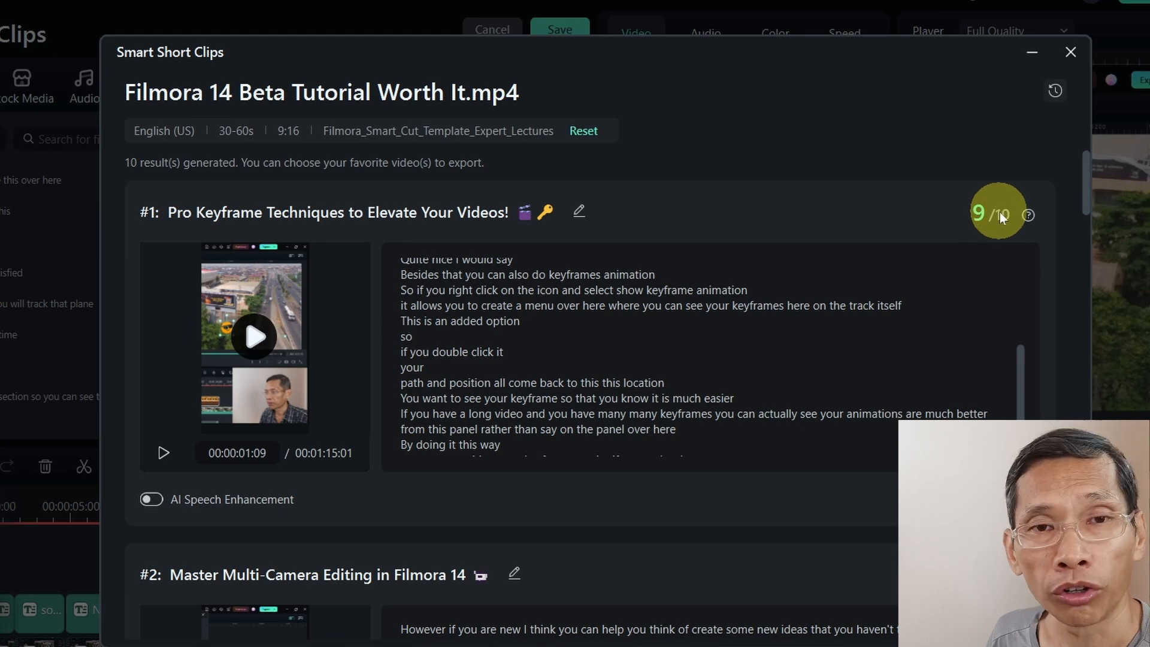
# Scroll through the generated clips to review their titles, scores and transcripts.
pyautogui.scroll(-6, 986, 339)
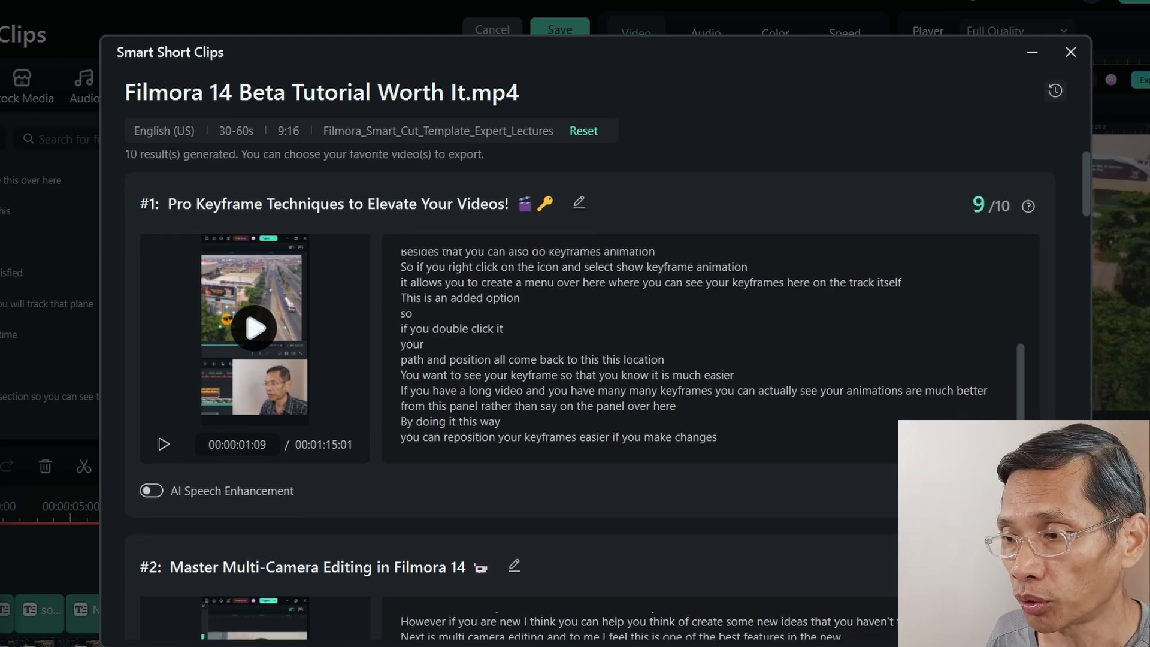
pyautogui.scroll(-7, 965, 277)
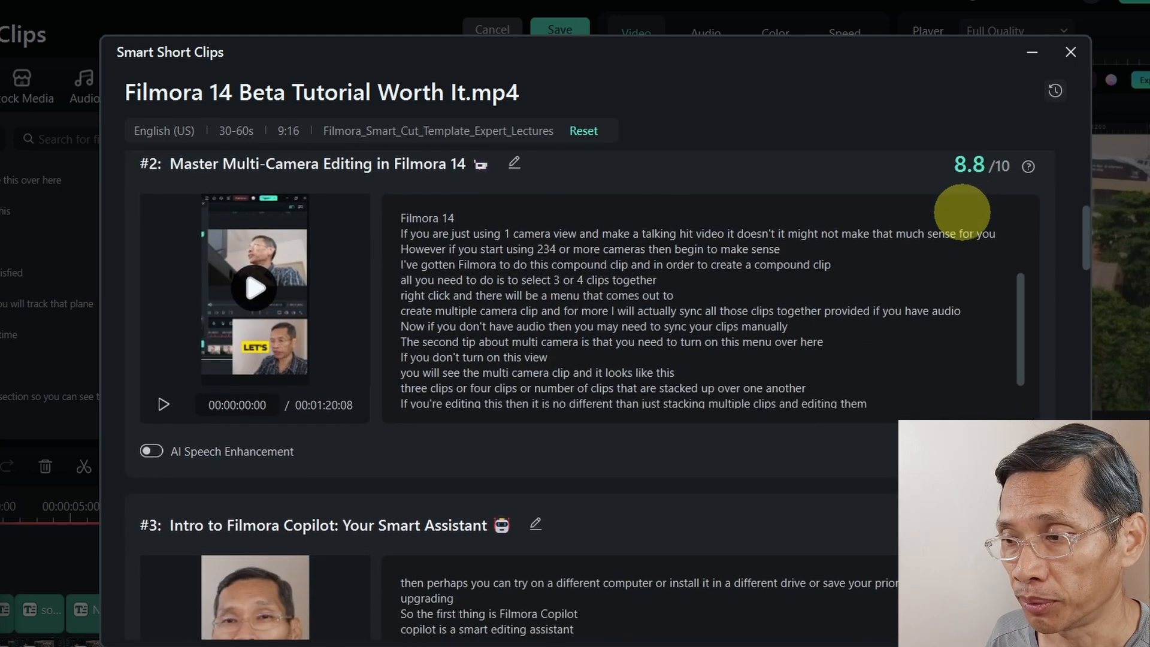
pyautogui.scroll(-5, 514, 527)
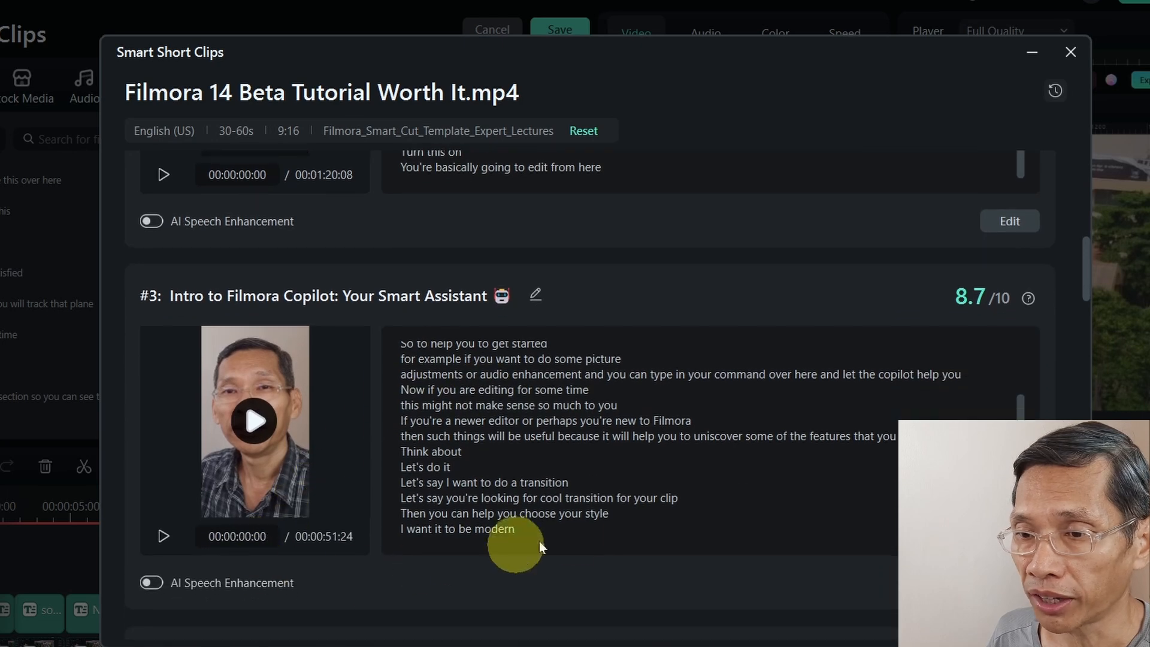
pyautogui.scroll(-3, 539, 539)
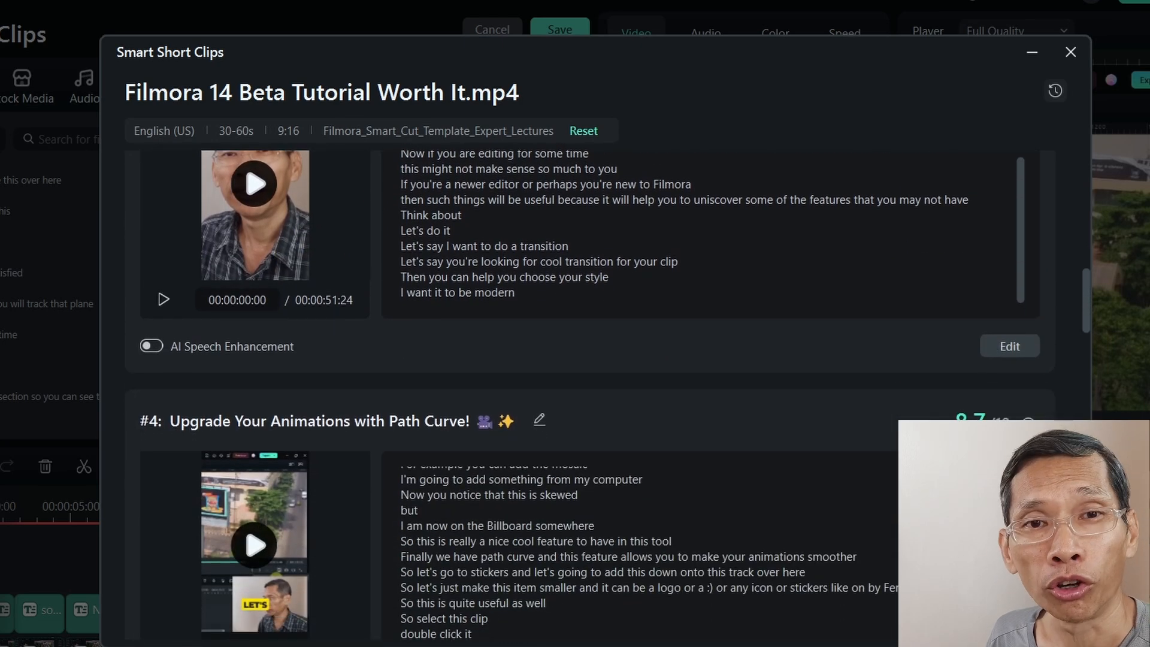
pyautogui.scroll(-3, 539, 540)
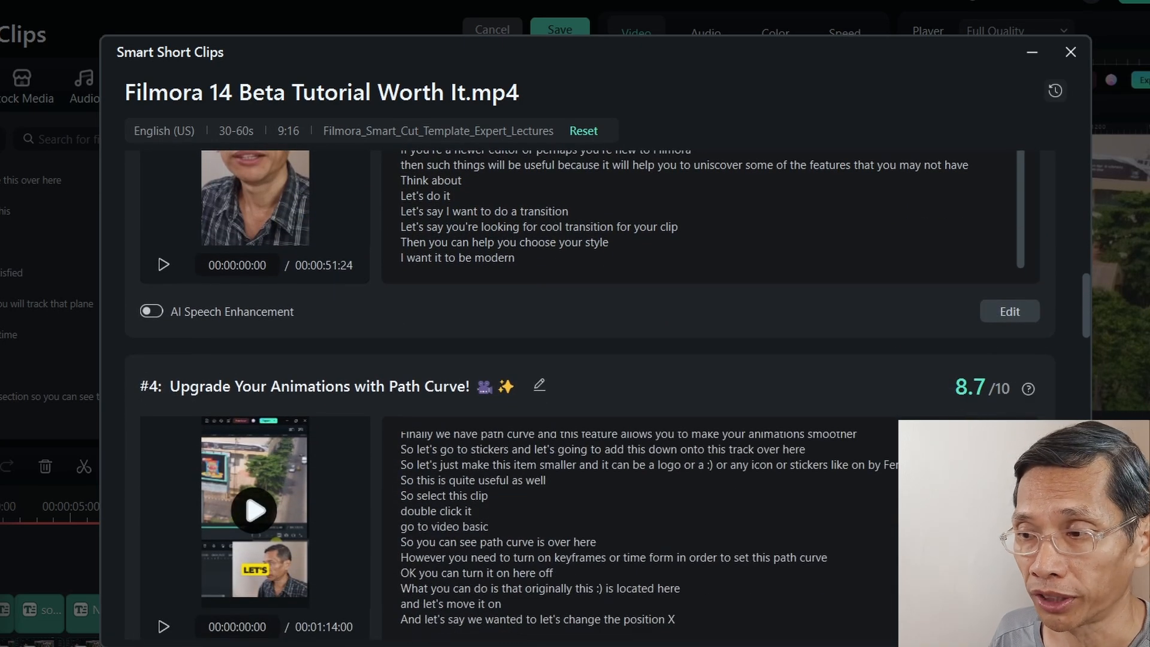
pyautogui.scroll(-15, 590, 396)
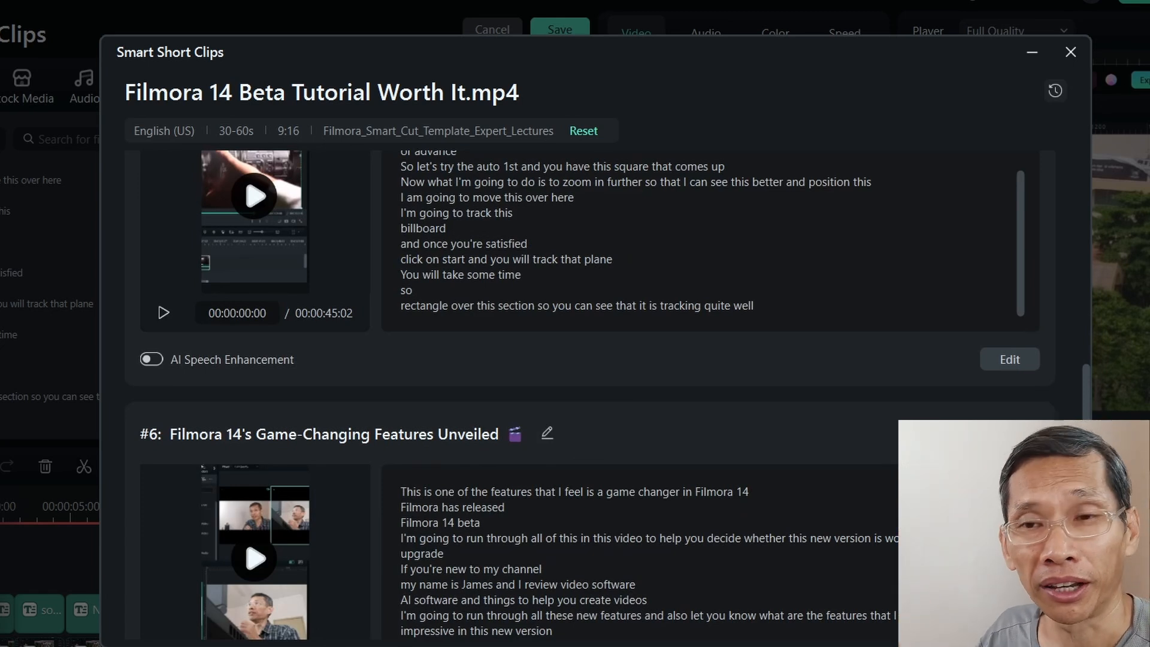
pyautogui.scroll(-8, 637, 363)
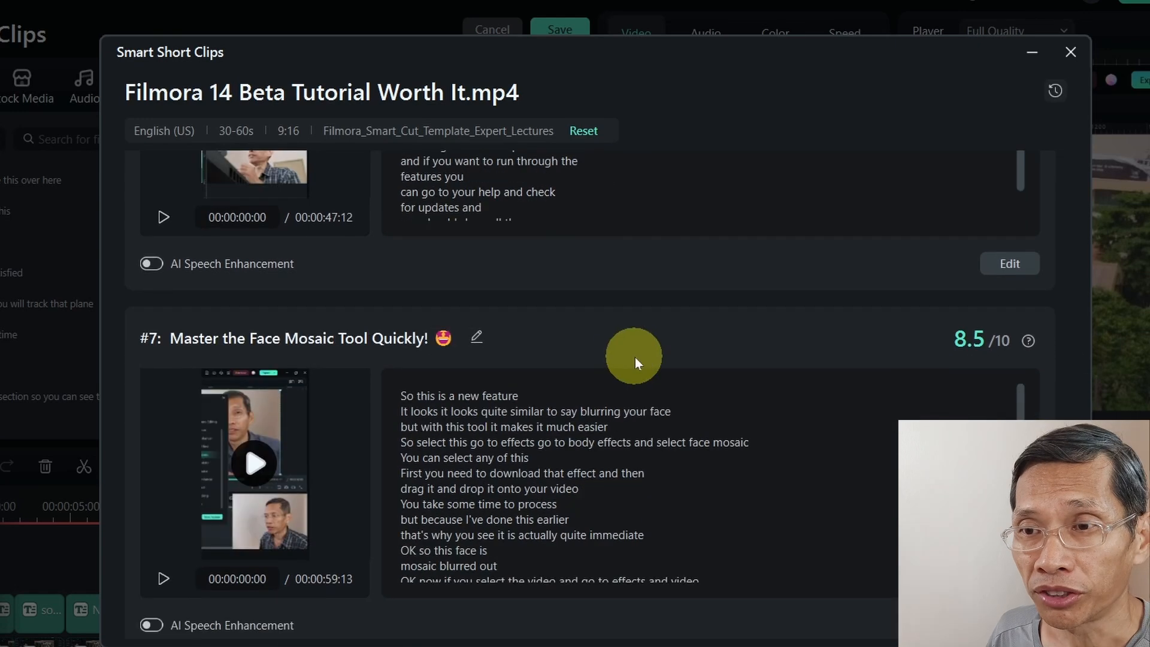
pyautogui.scroll(-1, 276, 341)
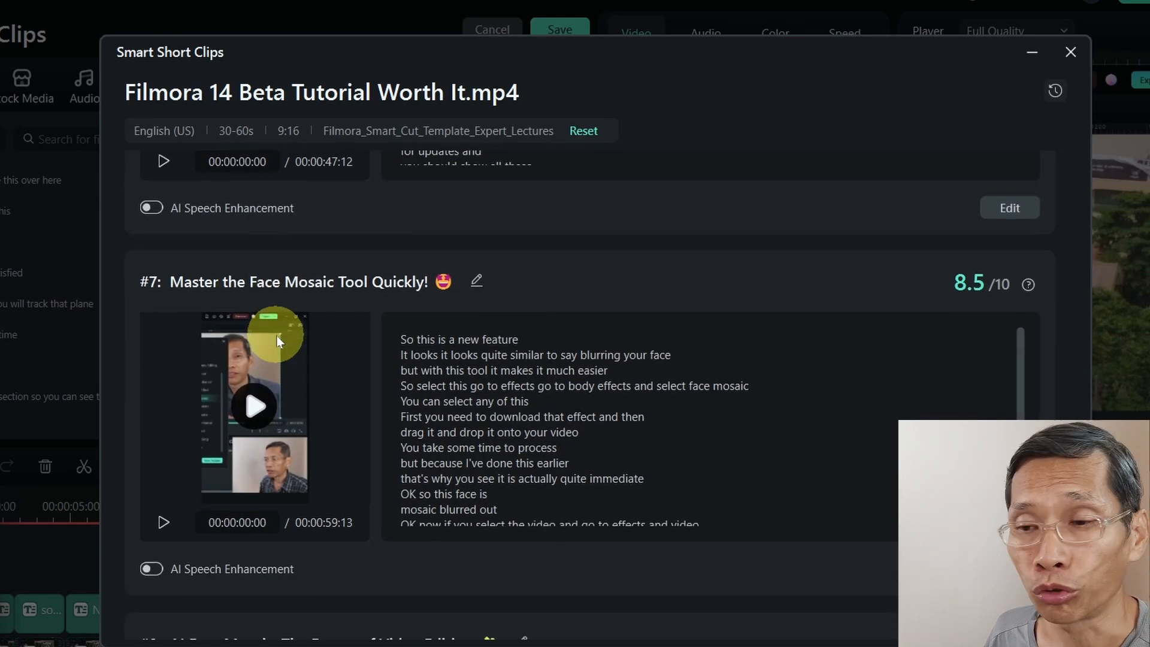
pyautogui.scroll(-1, 347, 313)
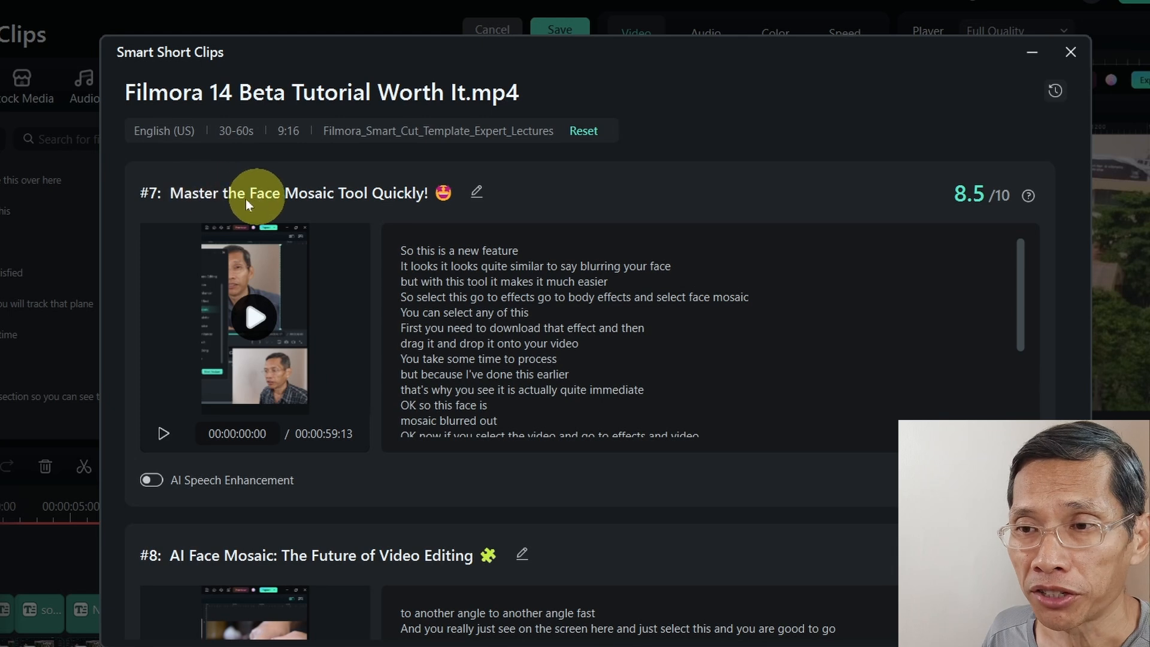
# Open clip #7's title for editing, close it unchanged, and return to the first clip.
pyautogui.click(477, 192)
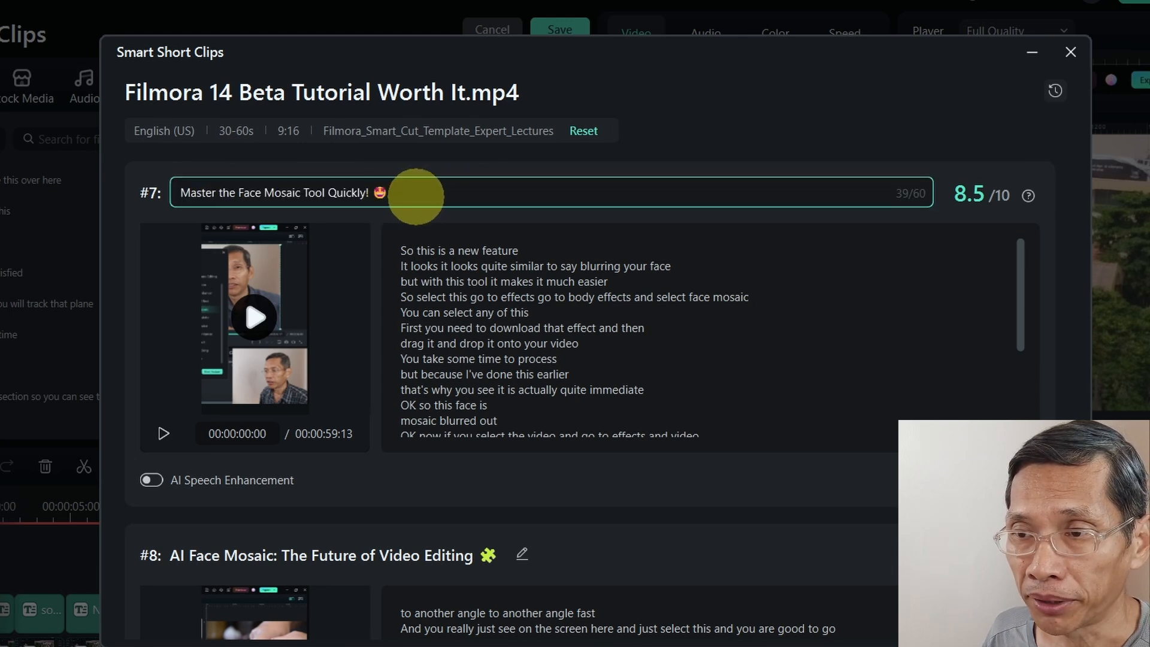
pyautogui.click(332, 207)
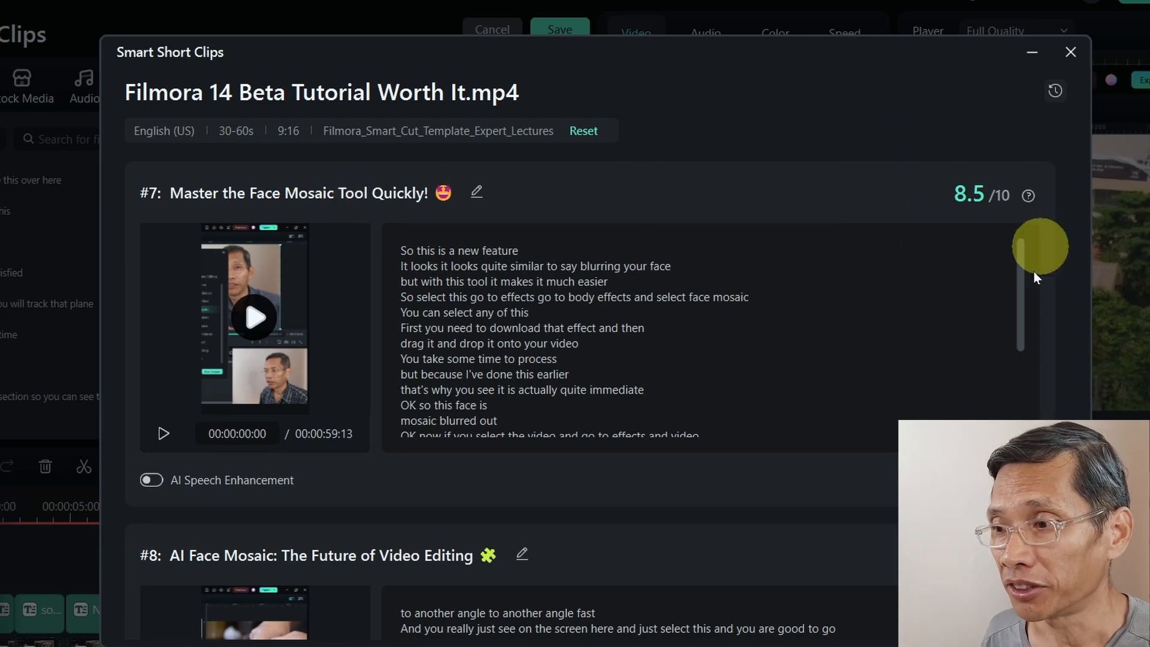
pyautogui.scroll(-1, 1027, 408)
pyautogui.moveTo(1087, 443)
pyautogui.mouseDown()
pyautogui.moveTo(1101, 360)
pyautogui.moveTo(1088, 106)
pyautogui.mouseUp()
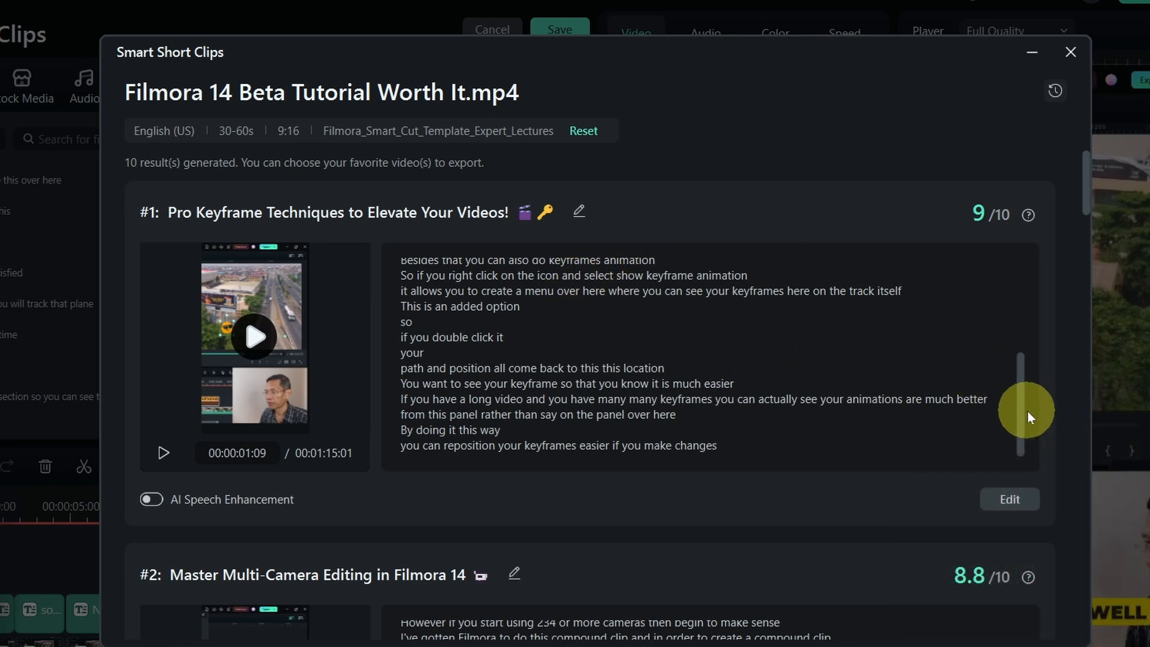
# Open the first generated clip in the editor and move the playhead to about 00:00:30.
pyautogui.click(1008, 502)
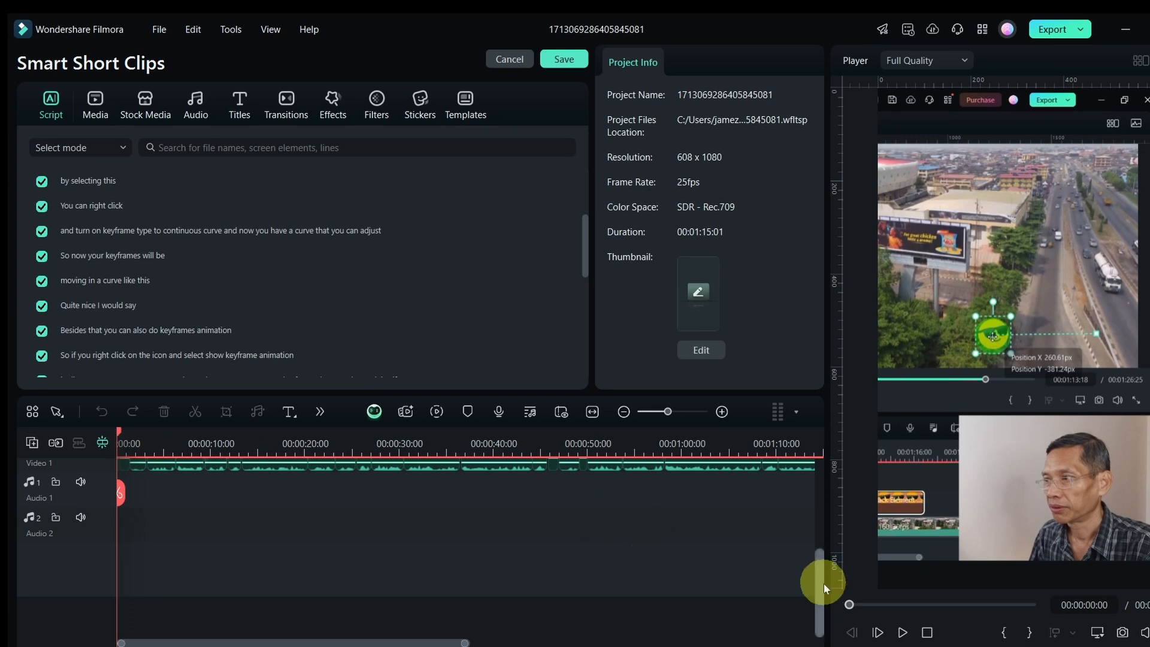
pyautogui.moveTo(824, 588); pyautogui.dragTo(821, 484)
pyautogui.click(278, 446)
pyautogui.moveTo(277, 446); pyautogui.dragTo(399, 443)
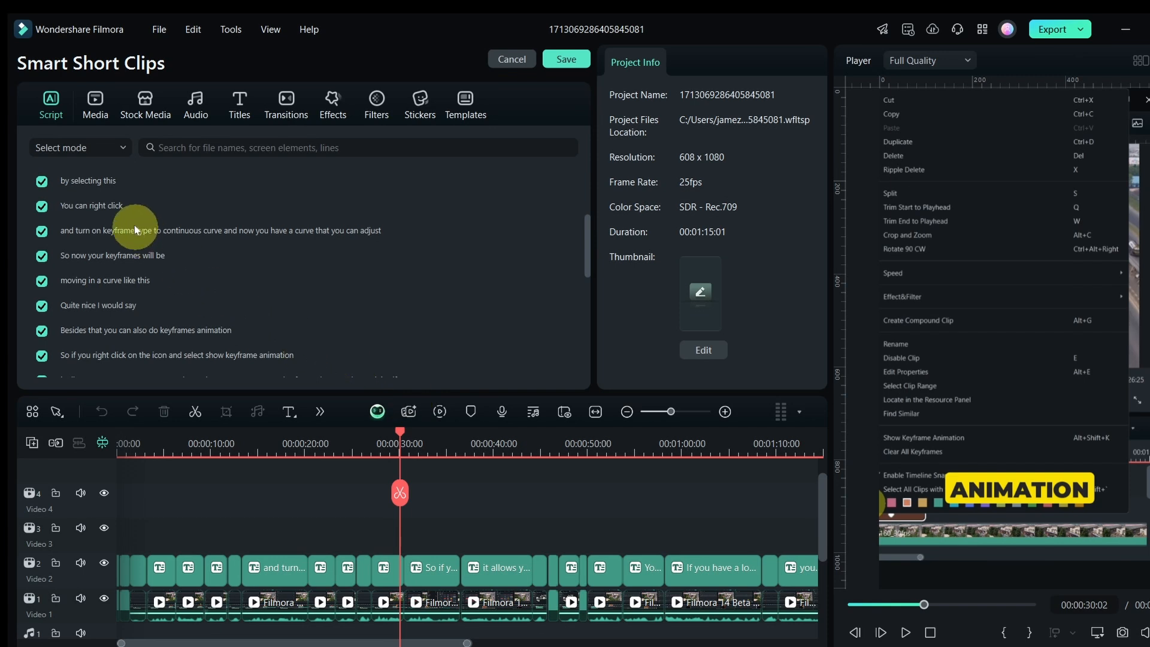
# Select the 'and turn on keyframe type to continuous curve' caption and set its font size to 48.
pyautogui.click(128, 208)
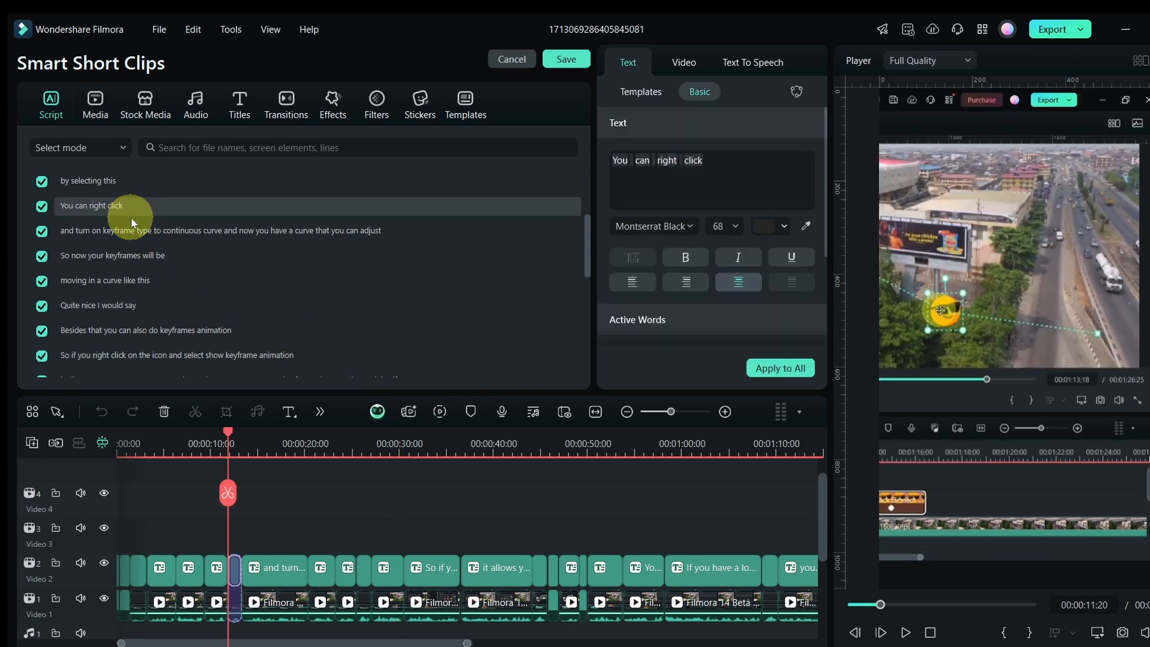
pyautogui.click(707, 160)
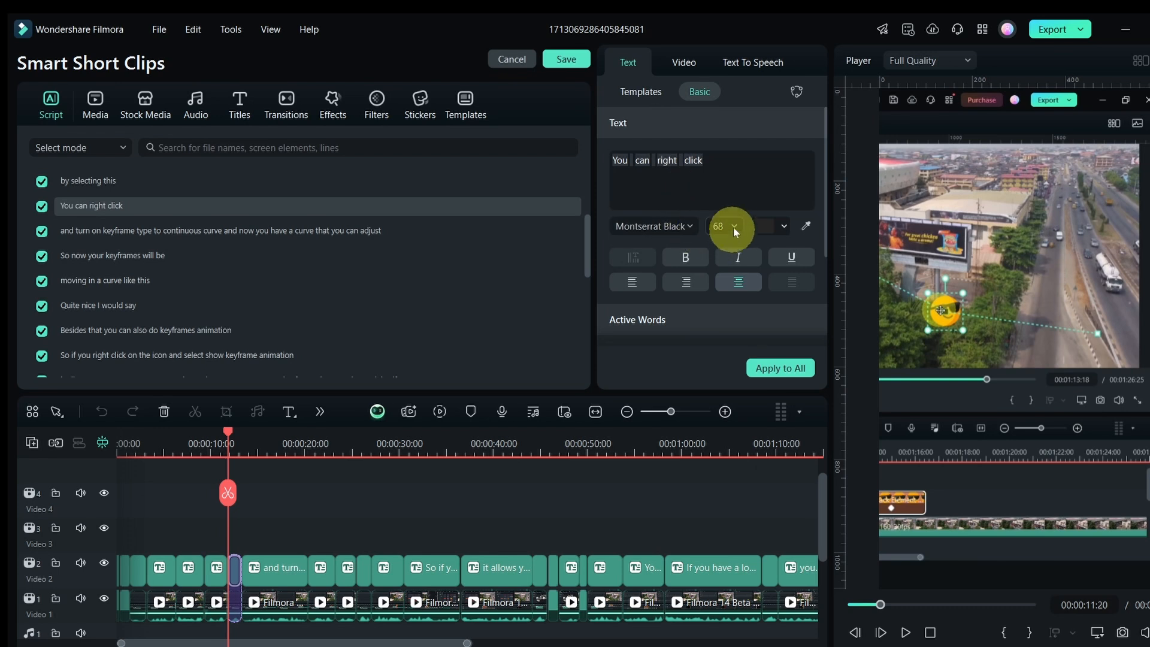
pyautogui.moveTo(231, 475); pyautogui.dragTo(280, 443)
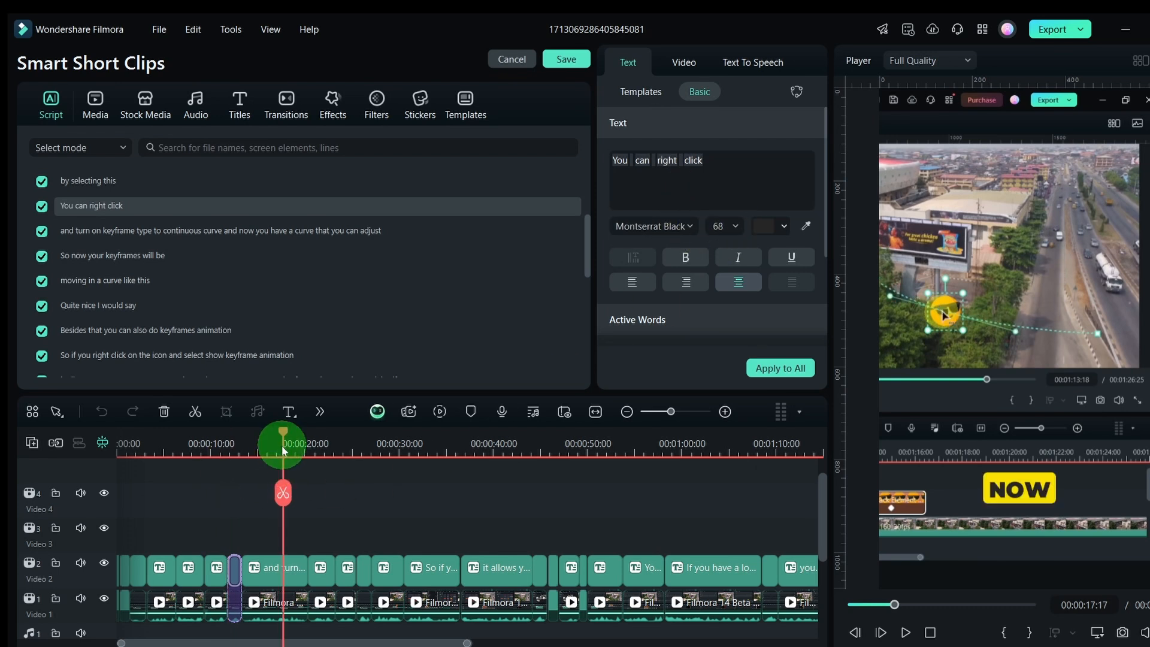
pyautogui.click(278, 563)
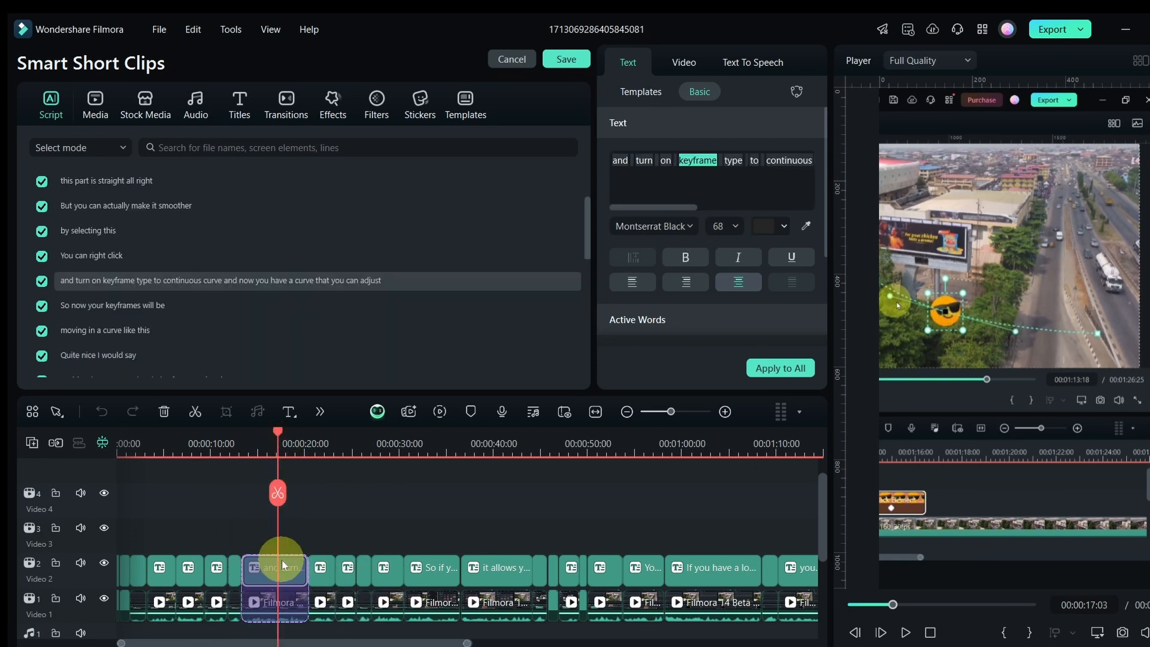
pyautogui.moveTo(278, 430); pyautogui.dragTo(291, 426)
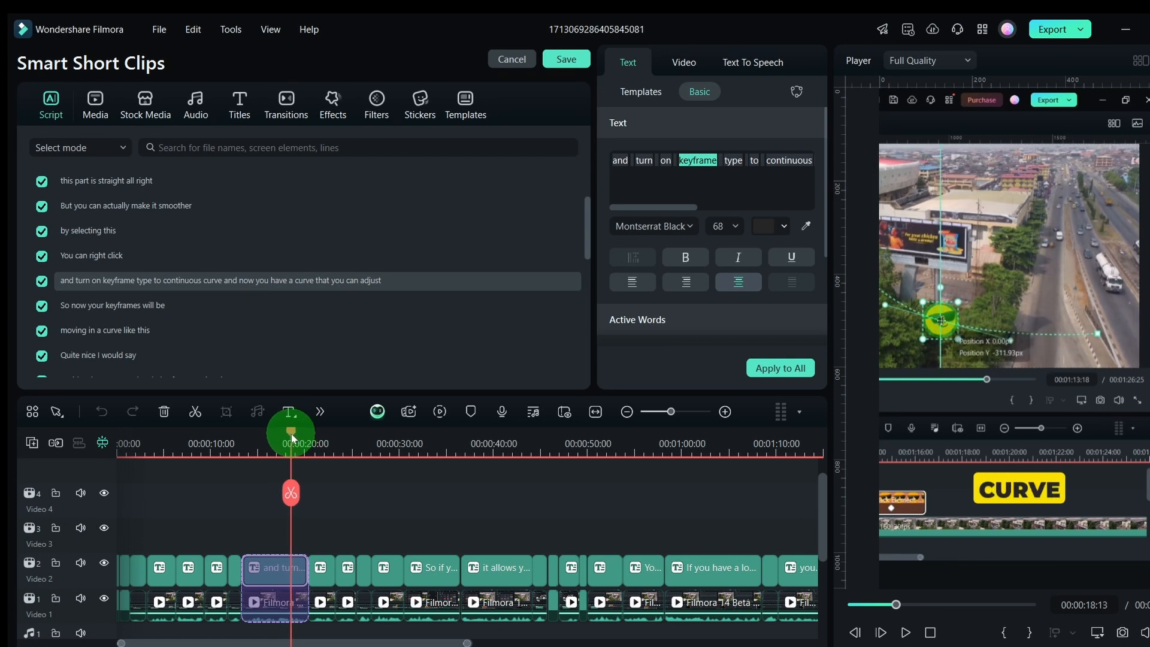
pyautogui.click(737, 232)
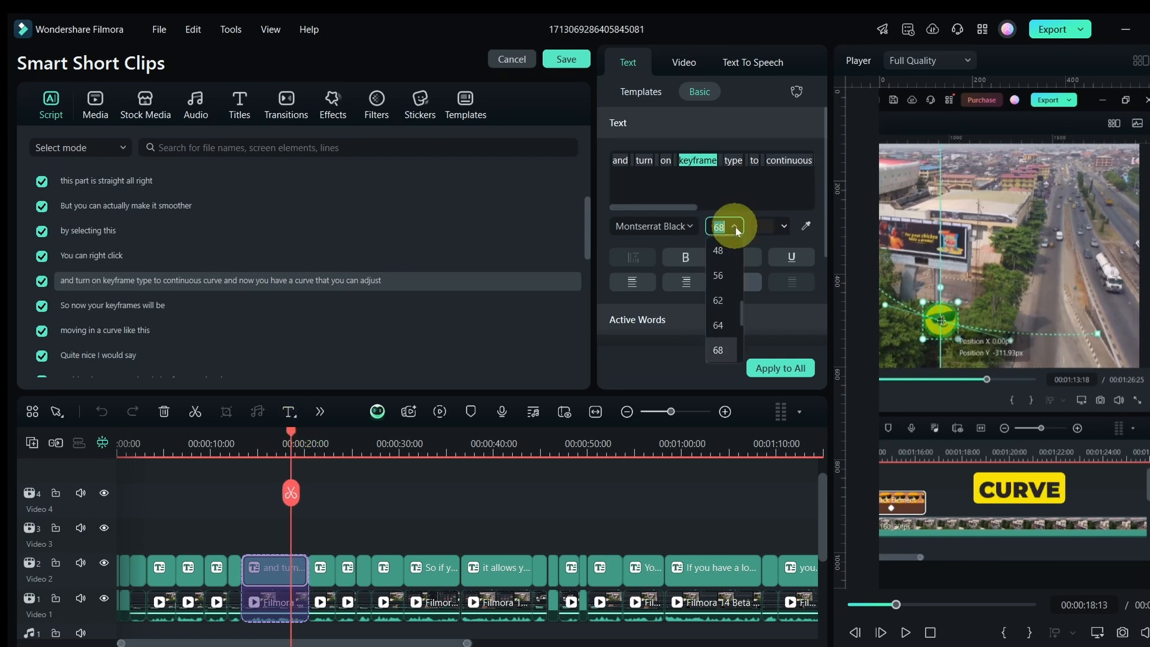
pyautogui.click(722, 243)
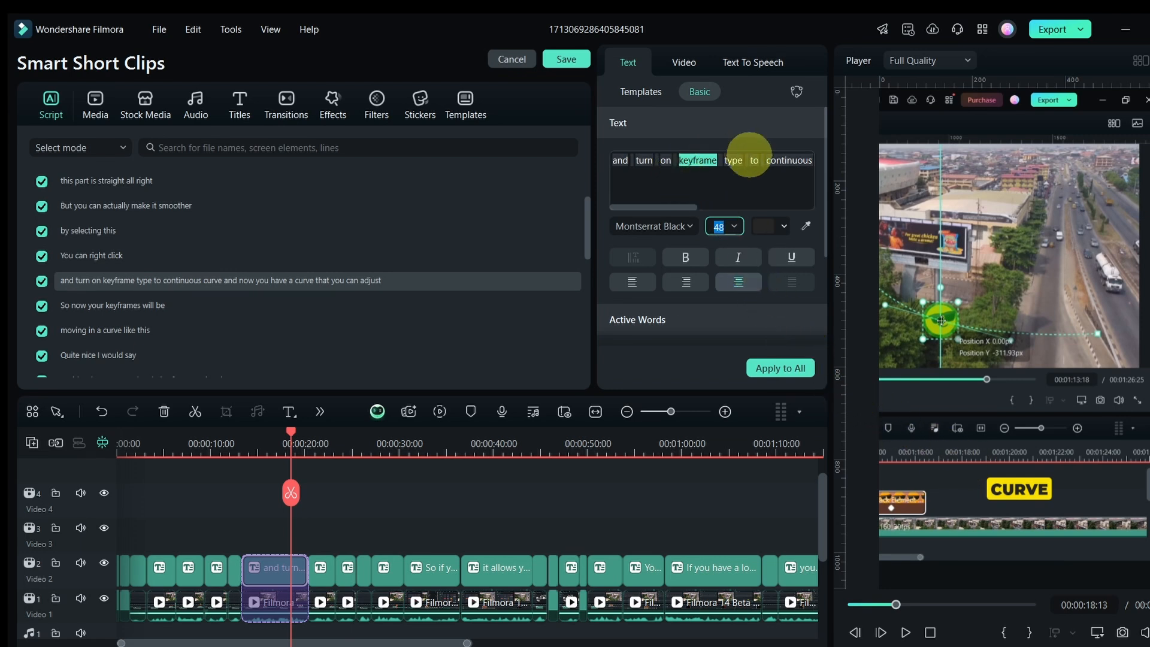
# Delete the word 'continuous' from that caption's text.
pyautogui.click(779, 160)
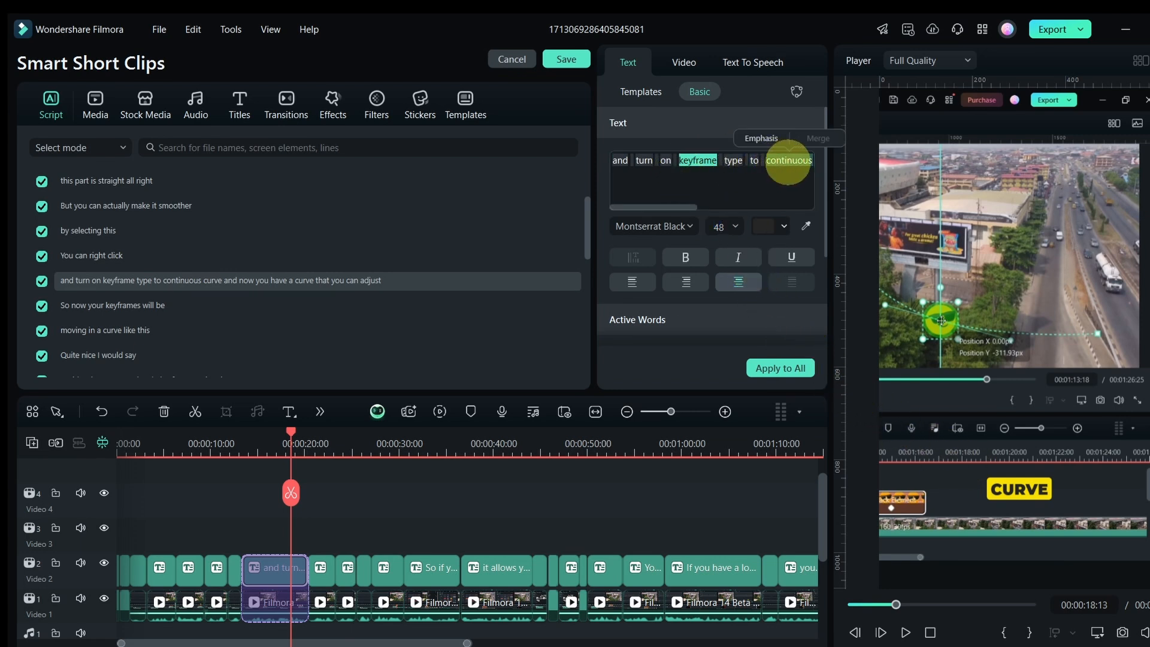
pyautogui.click(816, 167)
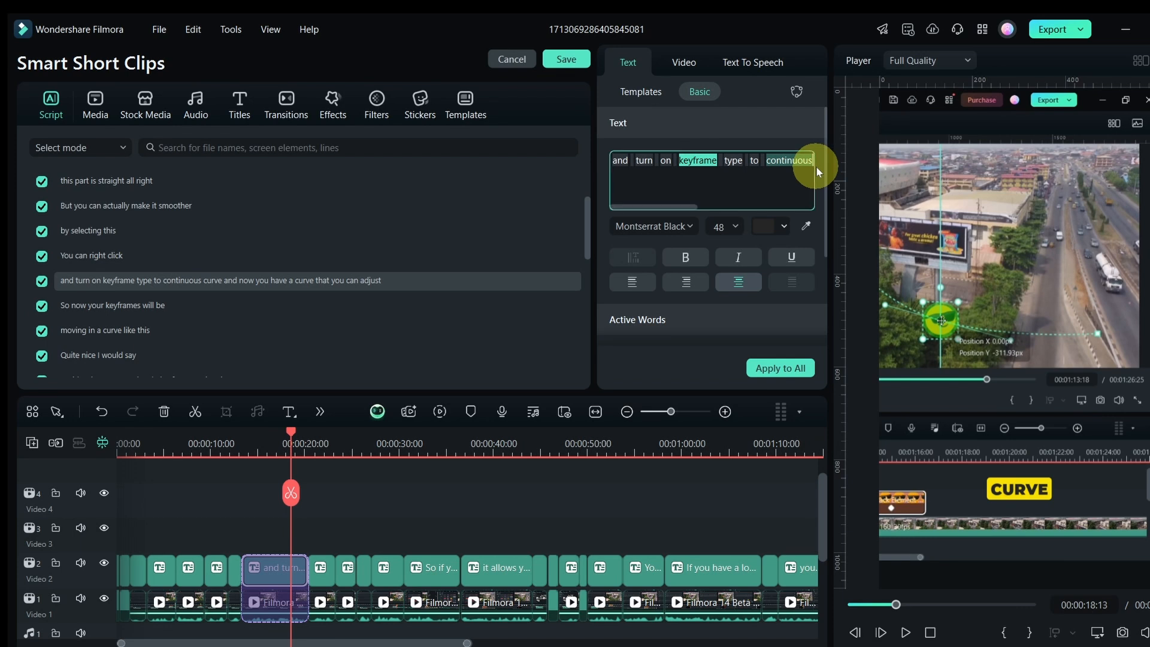
pyautogui.press('BackSpace')
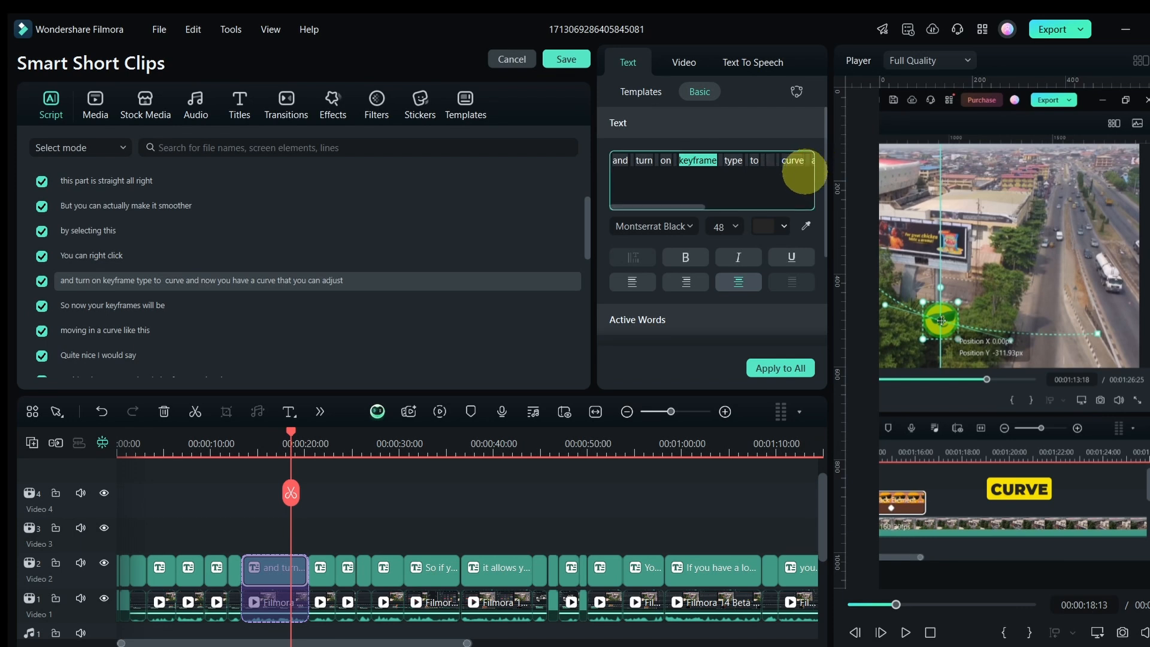
pyautogui.click(1022, 487)
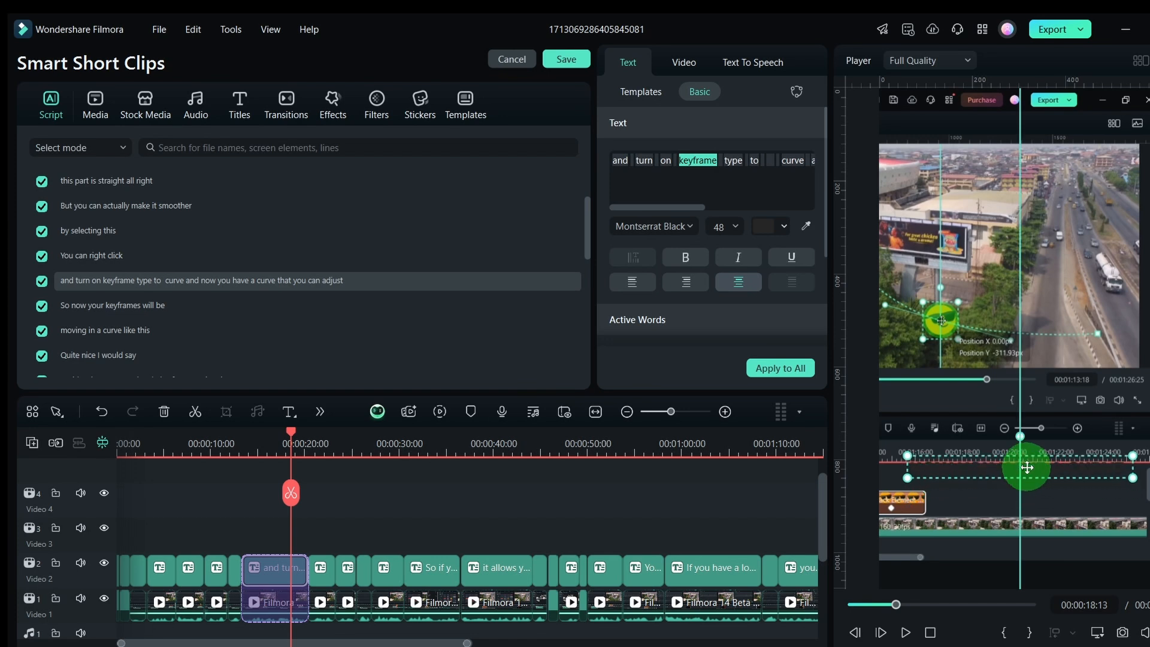
# Save the edited clip and review its transcript back in the Smart Short Clips results.
pyautogui.moveTo(264, 444); pyautogui.dragTo(266, 450)
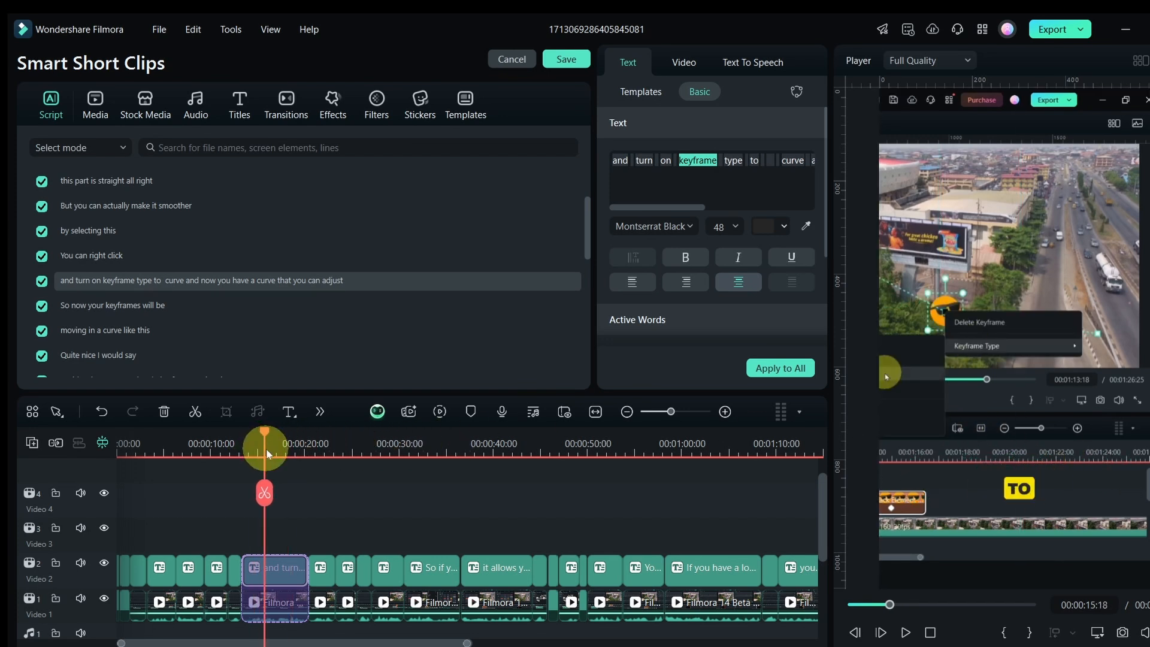
pyautogui.click(1072, 31)
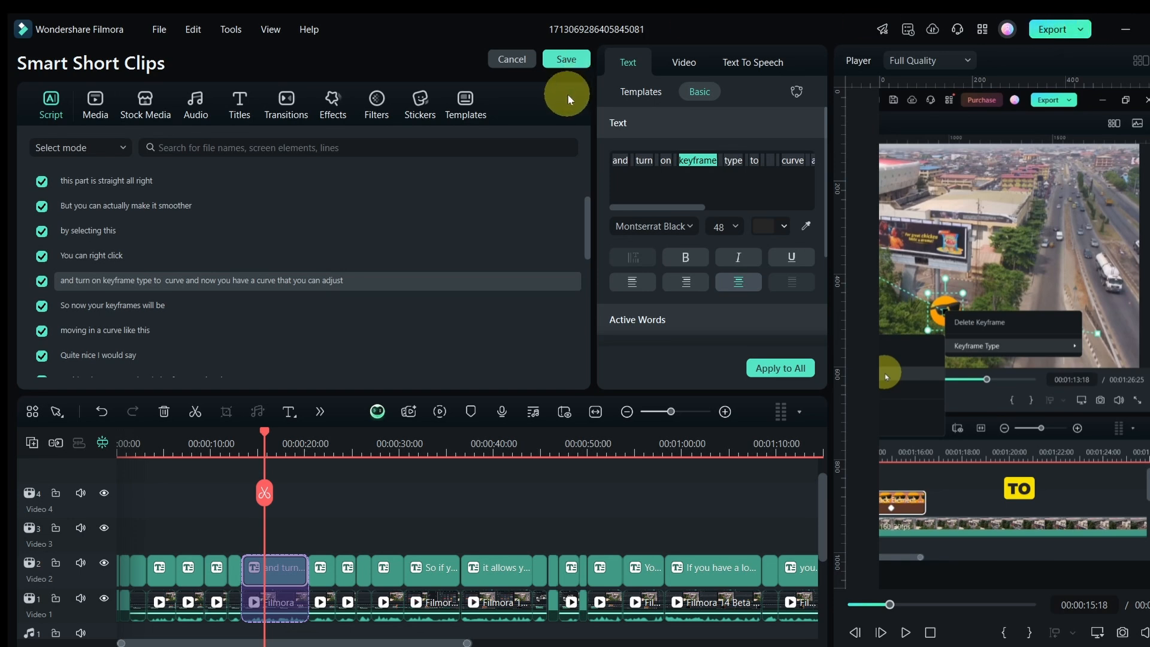
pyautogui.click(568, 61)
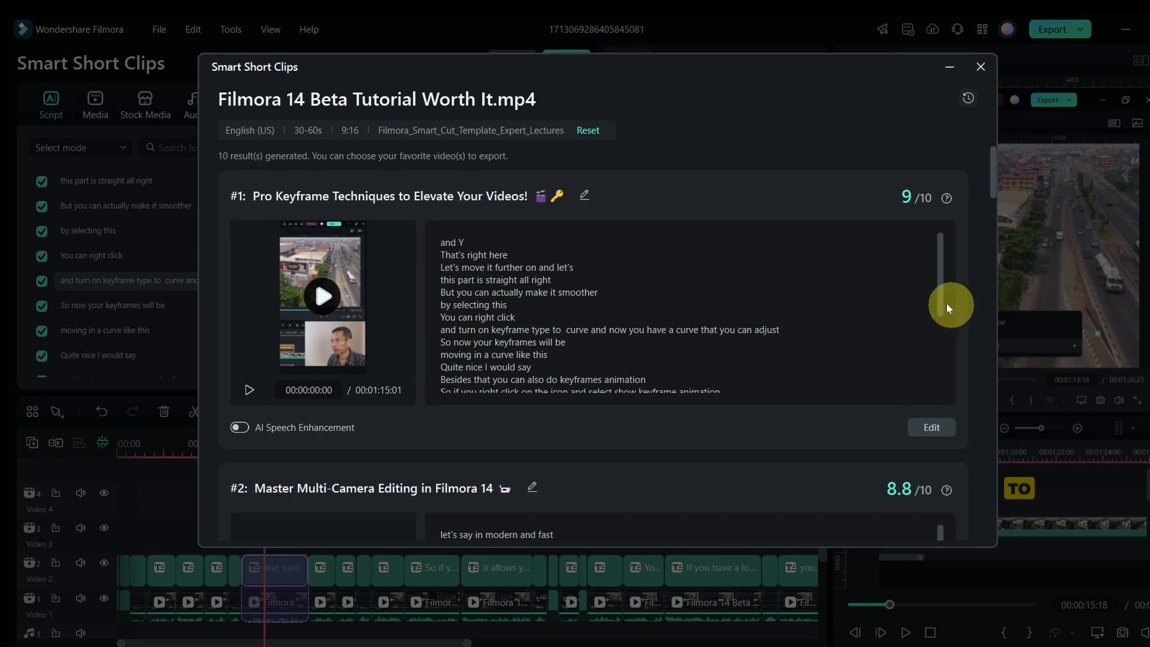
pyautogui.moveTo(943, 292); pyautogui.dragTo(940, 221)
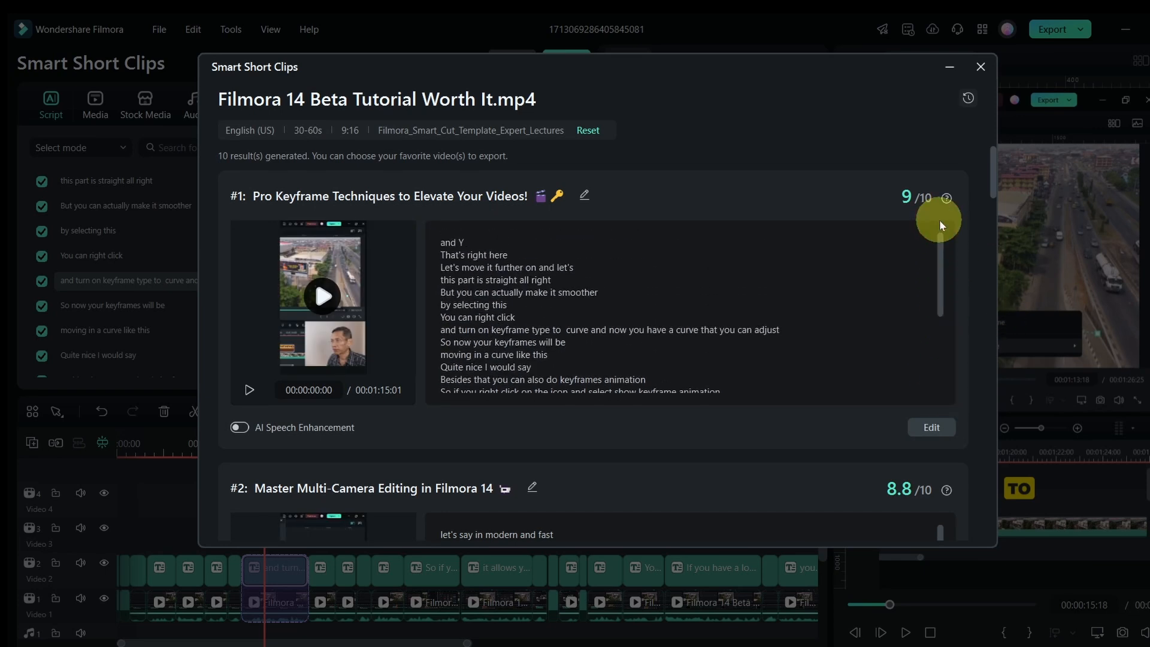